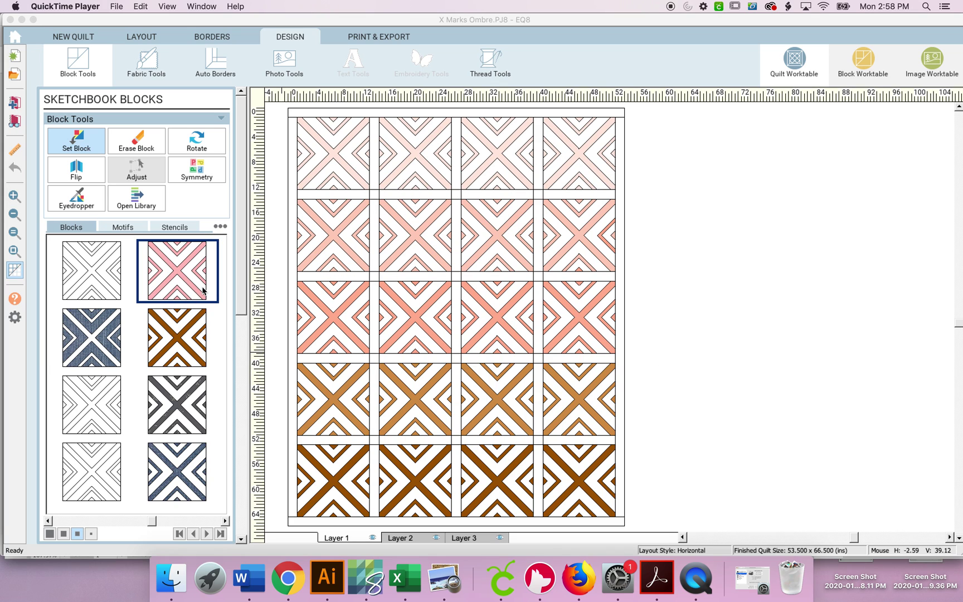
Open the Print Quilt settings and name the printout 'X Marks The Spot'.
click(116, 6)
key(Escape)
click(824, 208)
click(108, 7)
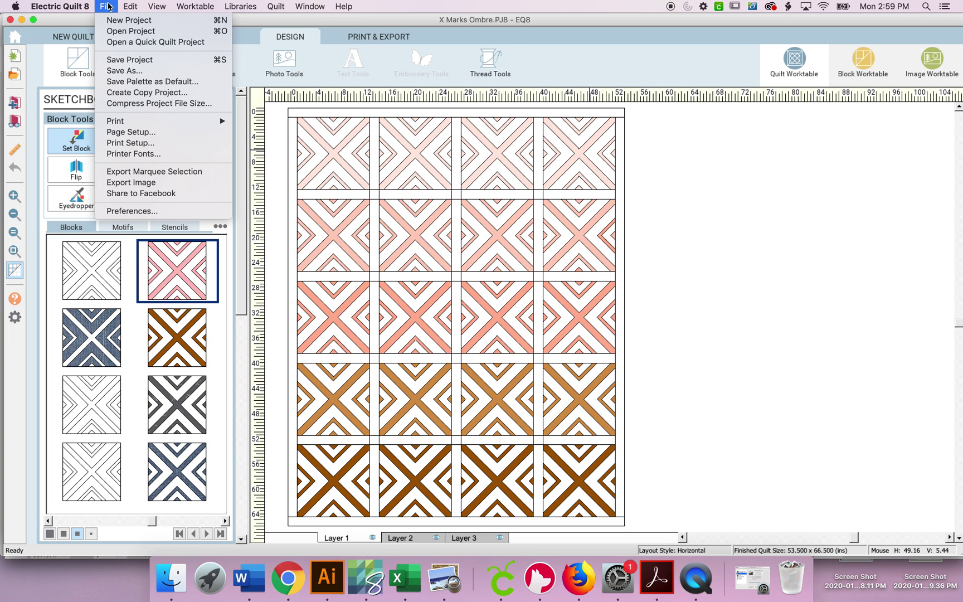
mouse_move(140, 123)
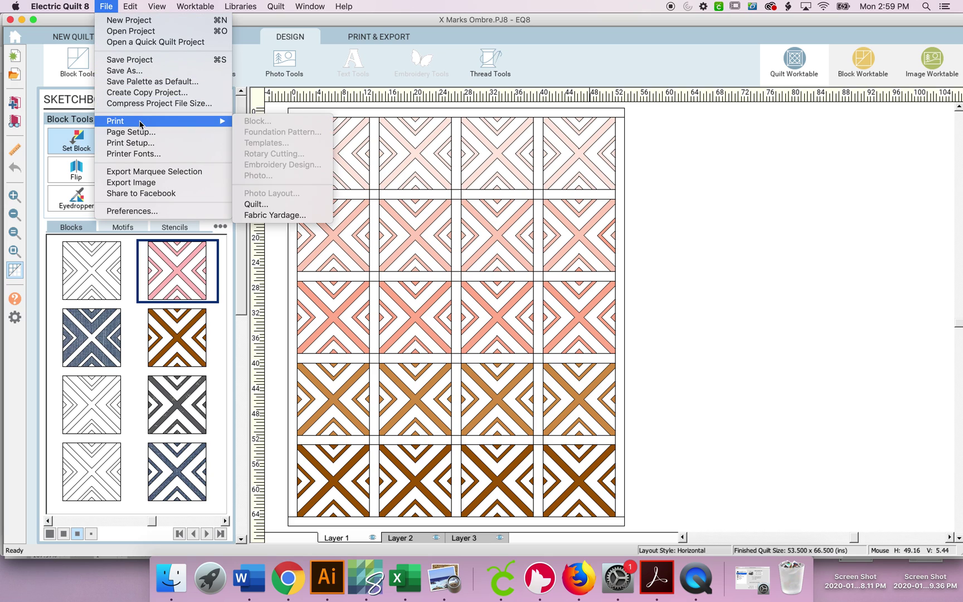
click(262, 206)
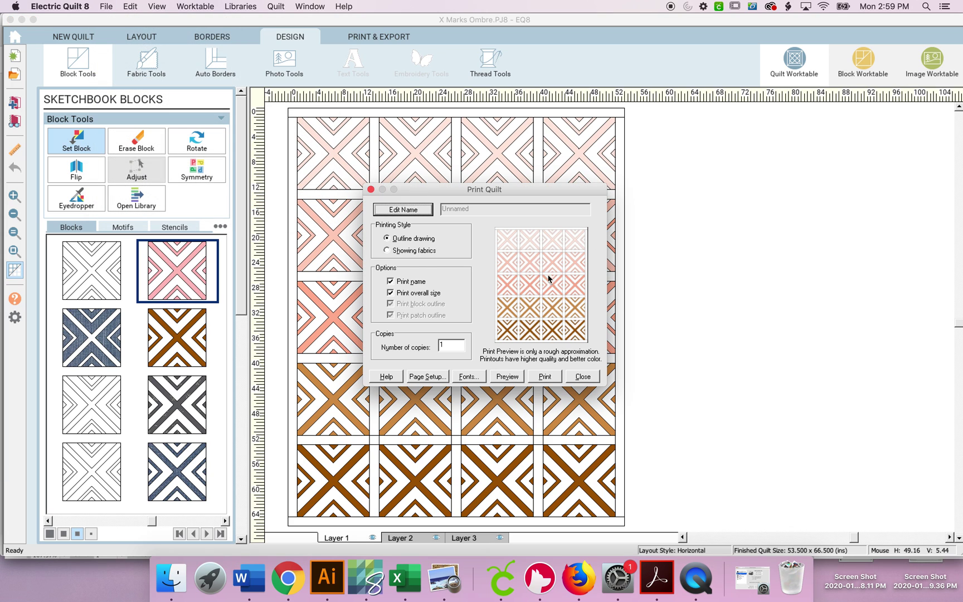
click(422, 210)
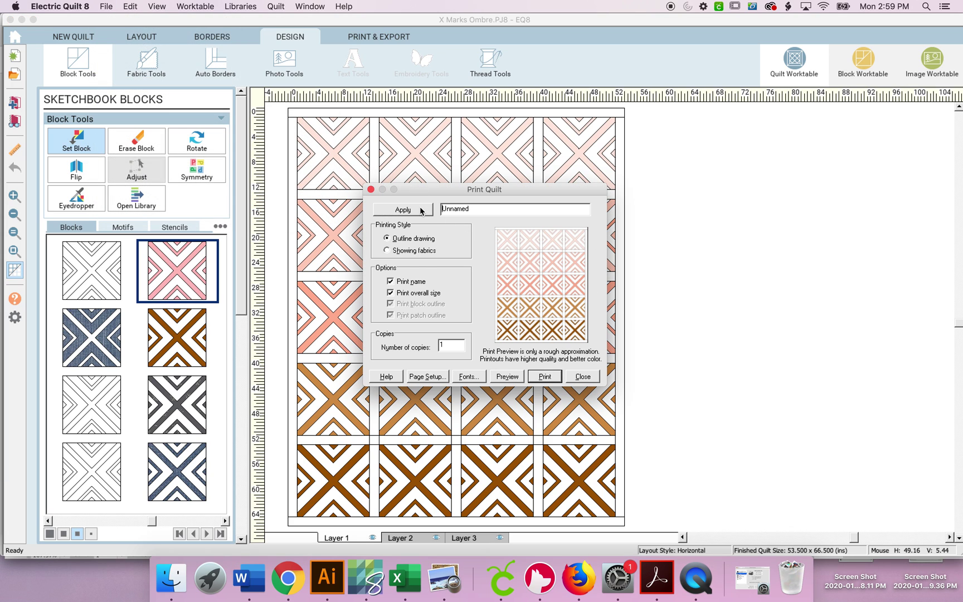
double_click(471, 210)
text(X Marks The Spot)
Preview the quilt printout showing fabrics, without the name, block outlines or patch outlines.
click(387, 251)
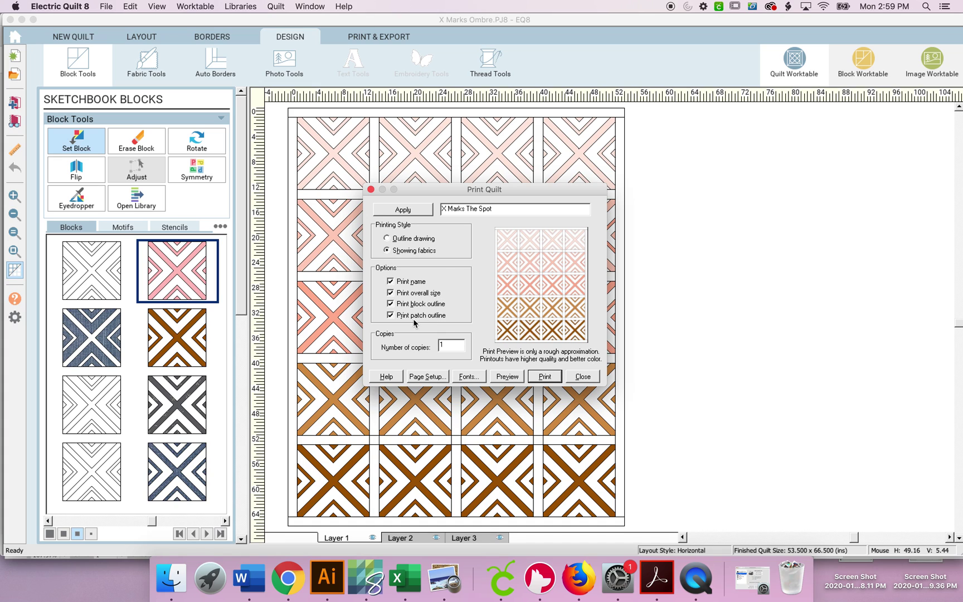
click(390, 282)
click(391, 304)
click(391, 315)
click(387, 251)
click(511, 377)
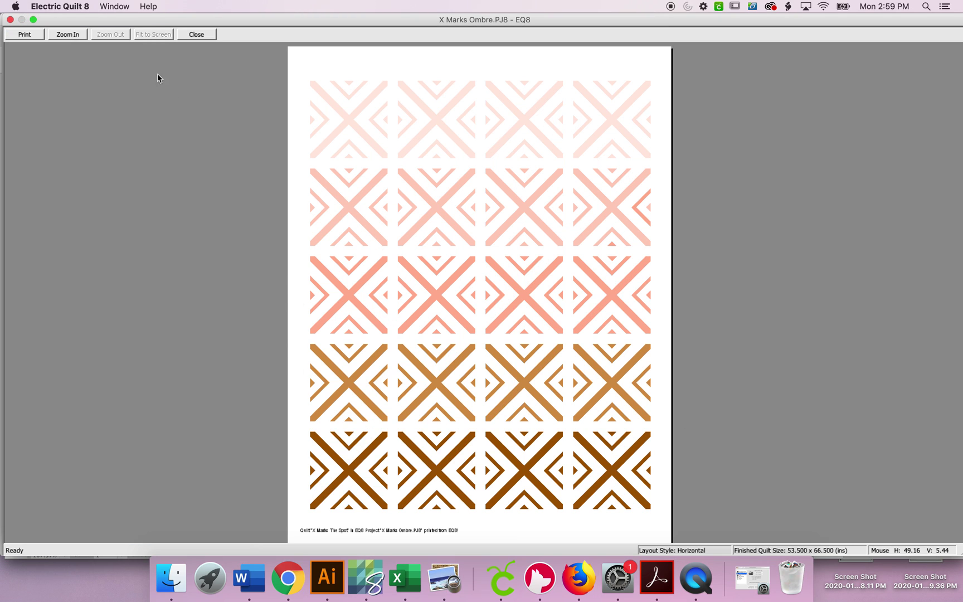
click(196, 34)
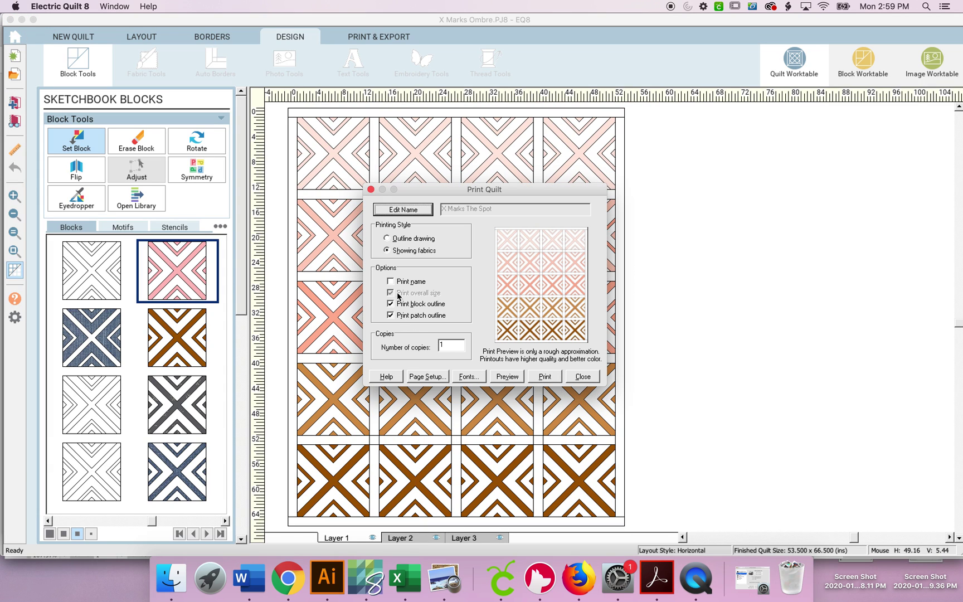
Preview the printout as an outline drawing with the quilt name included.
click(390, 281)
click(388, 239)
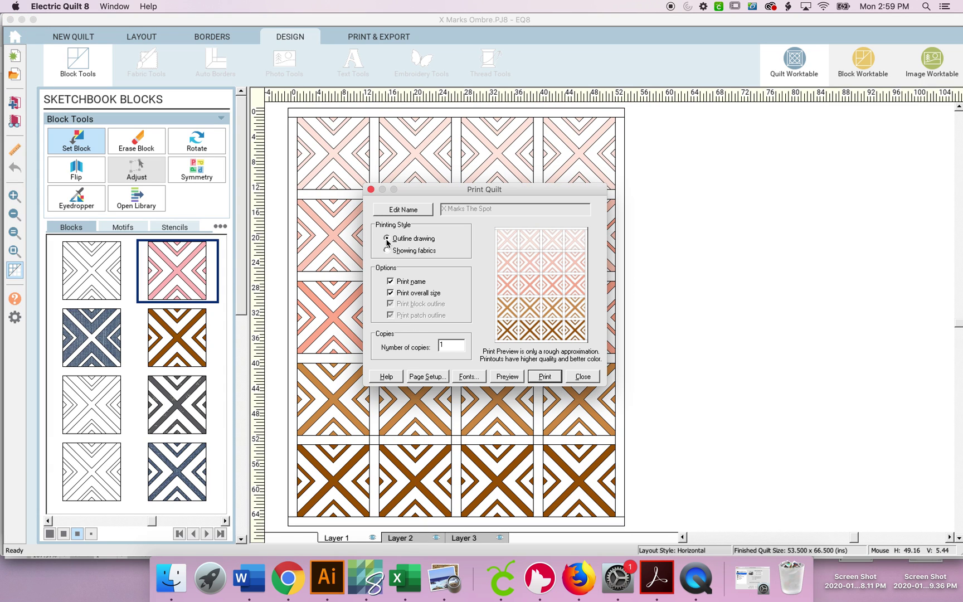
click(503, 380)
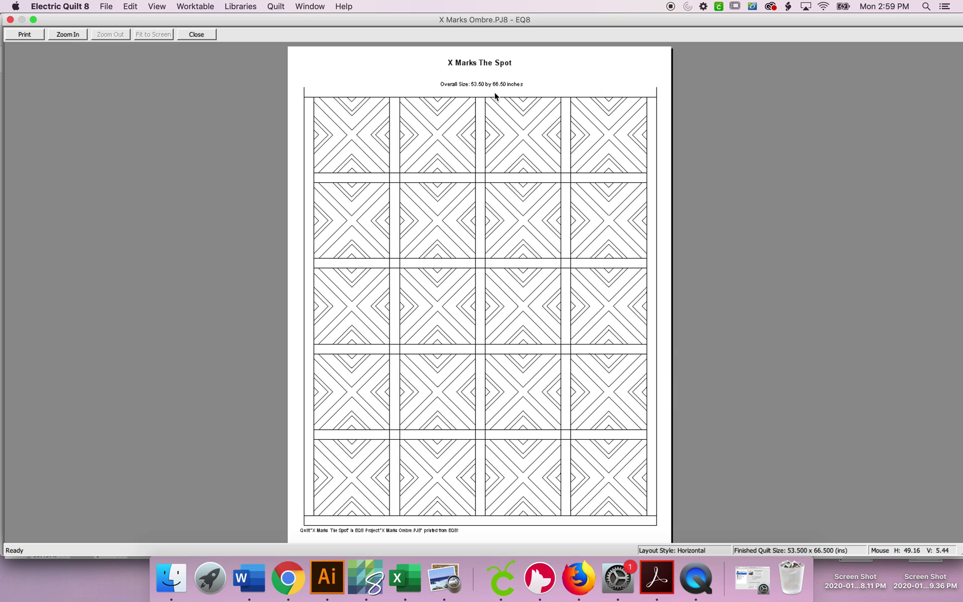
click(196, 35)
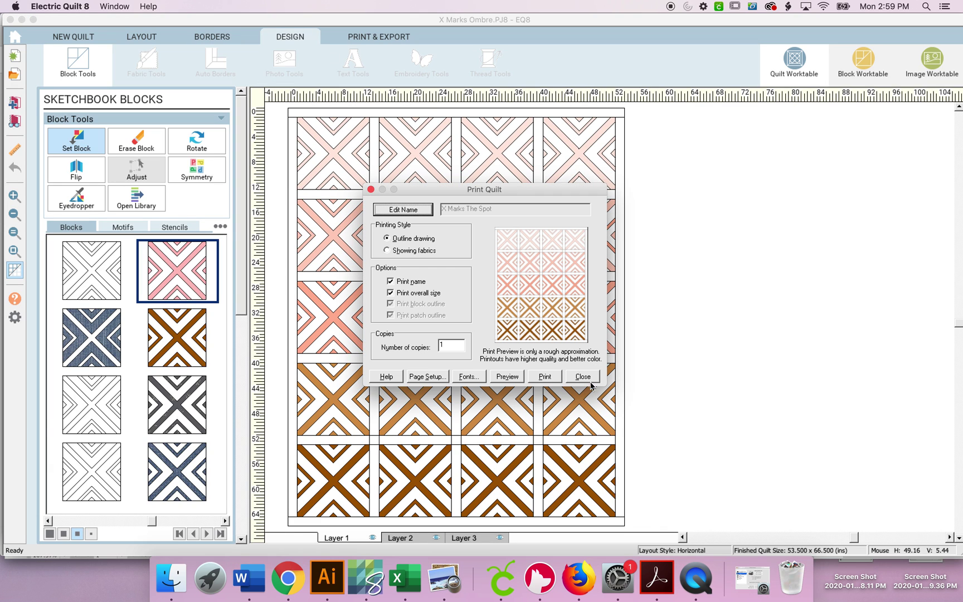
Close Print Quilt and preview the Fabric Yardage estimates at 44-45 inch width, 0.25 seam allowance.
click(583, 378)
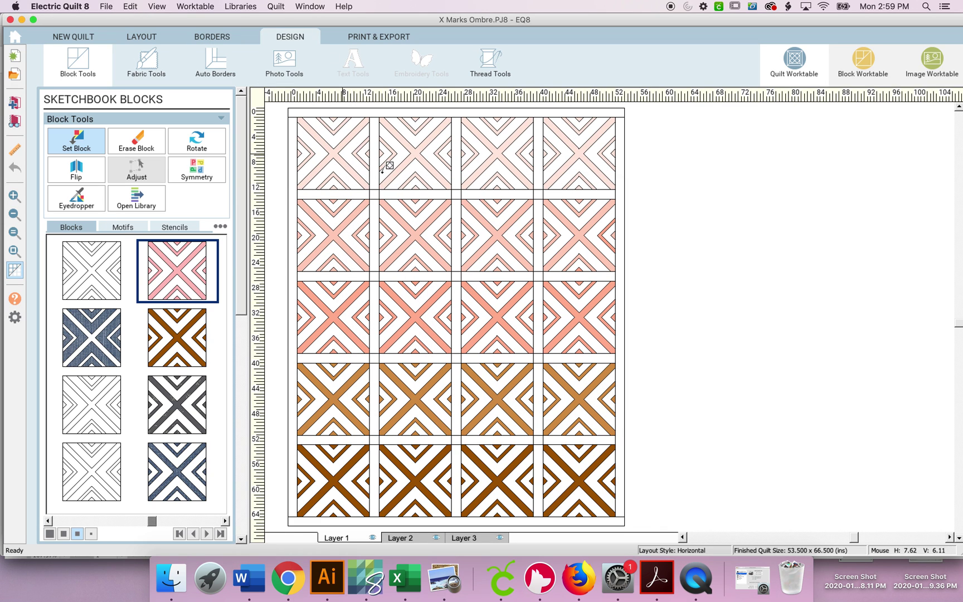
click(106, 6)
mouse_move(167, 121)
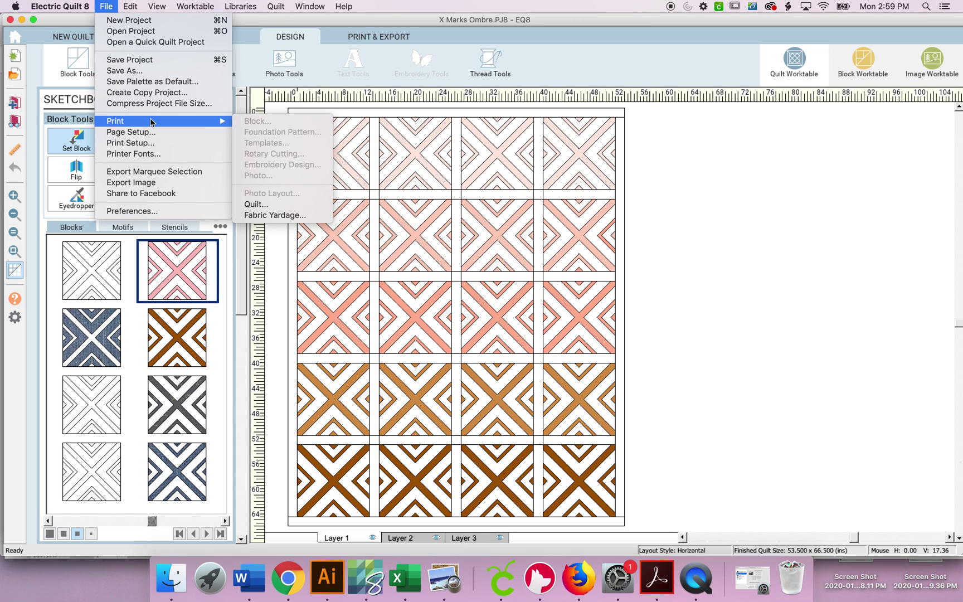
click(284, 216)
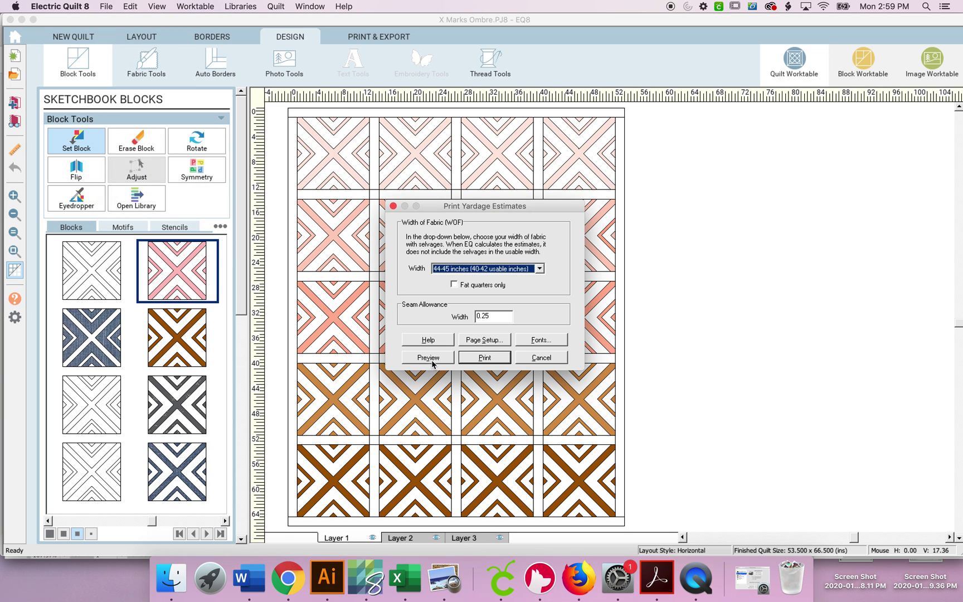
click(429, 358)
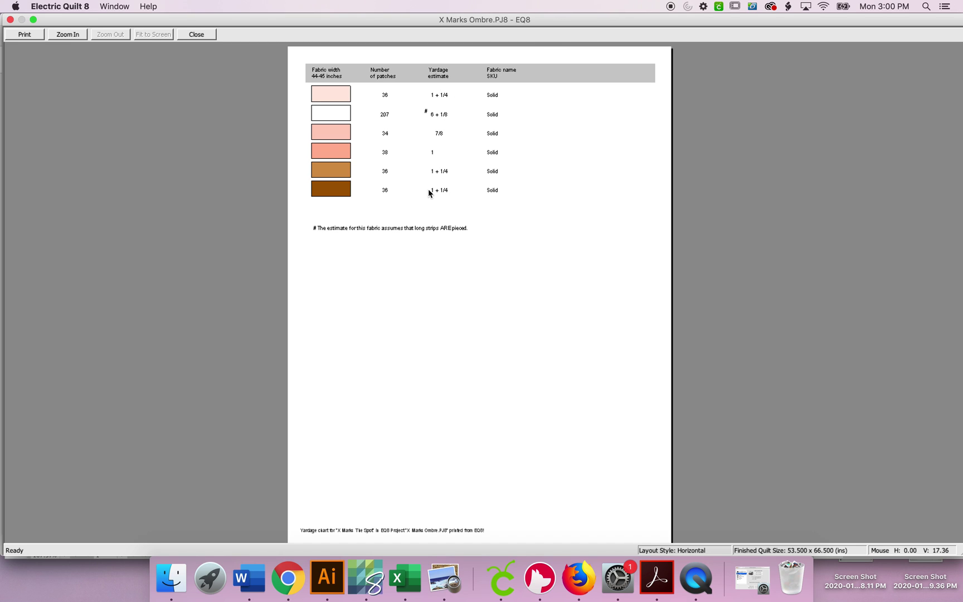
click(198, 34)
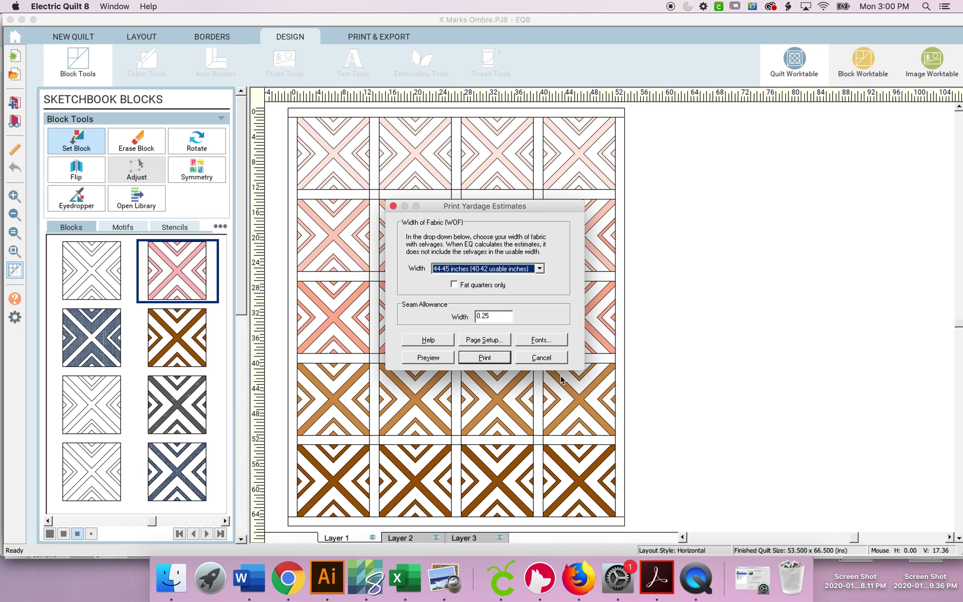
Cancel the yardage printout and create a new project named 'Demo Quilt'.
click(552, 360)
click(105, 8)
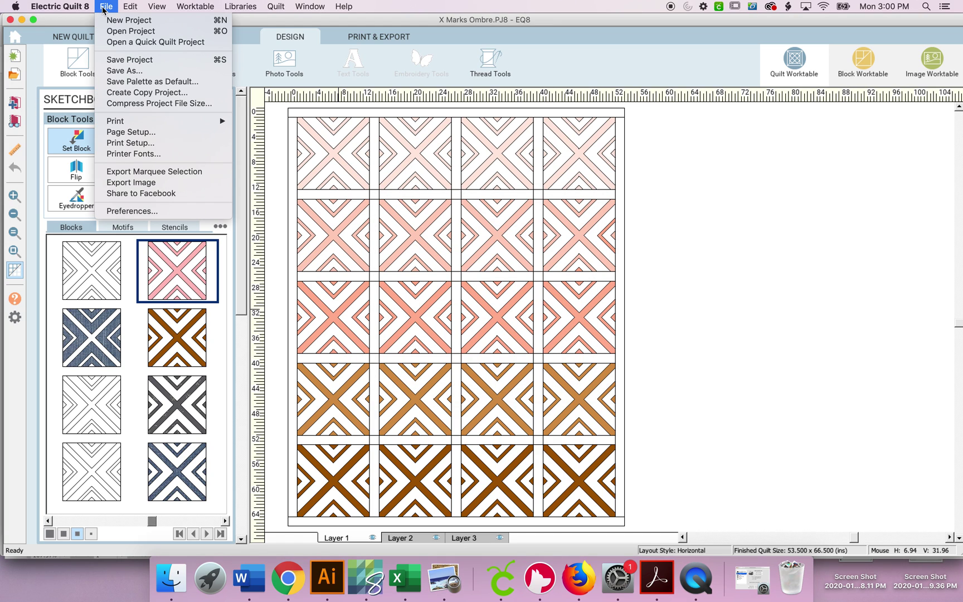
click(110, 21)
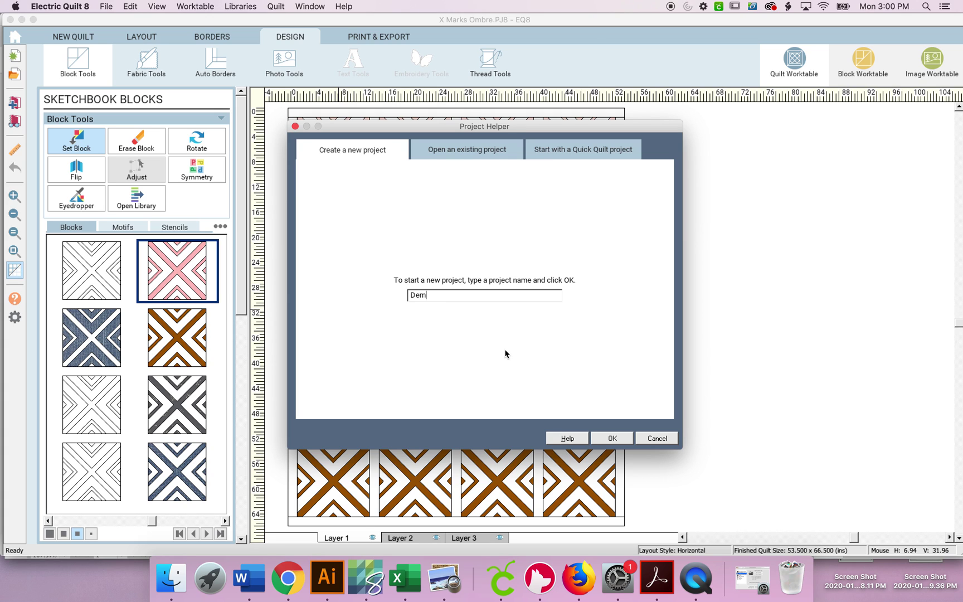
click(620, 441)
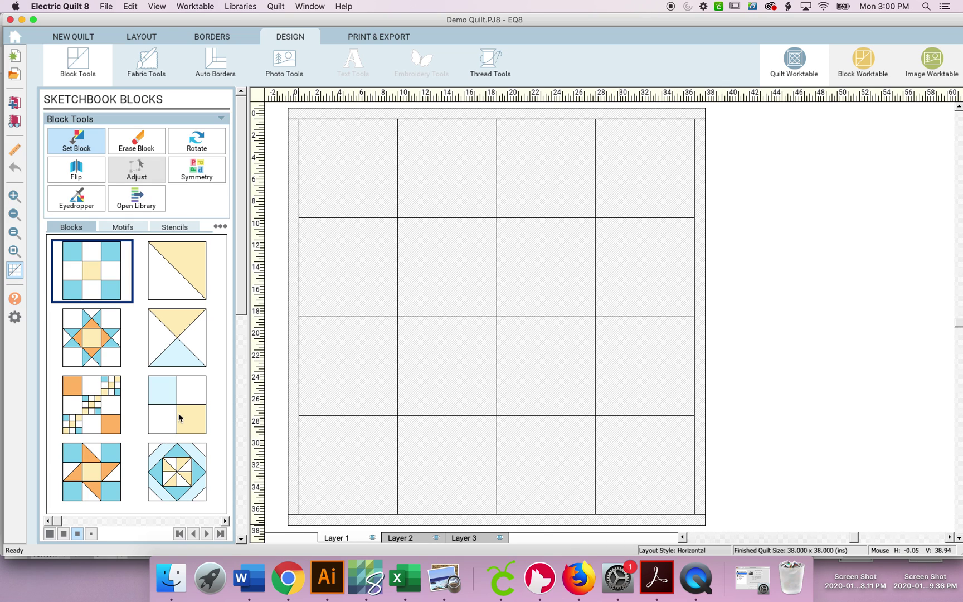
Preview On-Point, Variable Point, Baby Blocks, Variable Blocks, Strip and Custom Set layouts, then return to Horizontal.
click(141, 37)
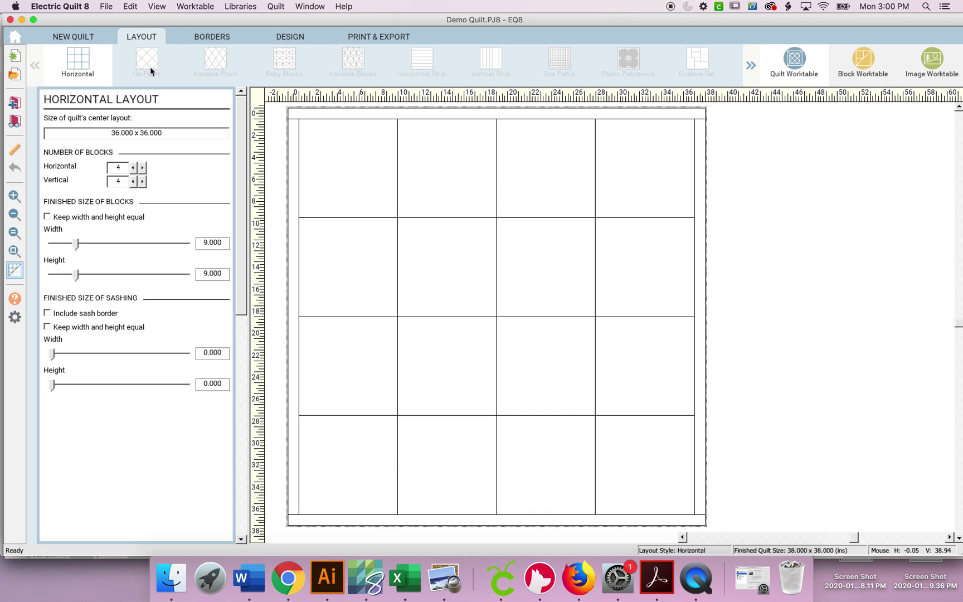
click(85, 39)
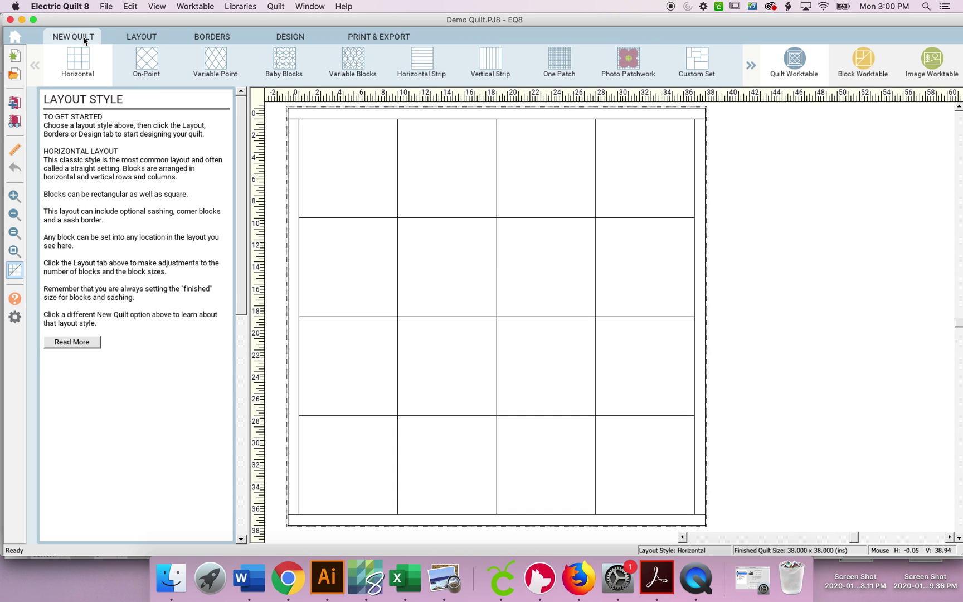
click(148, 67)
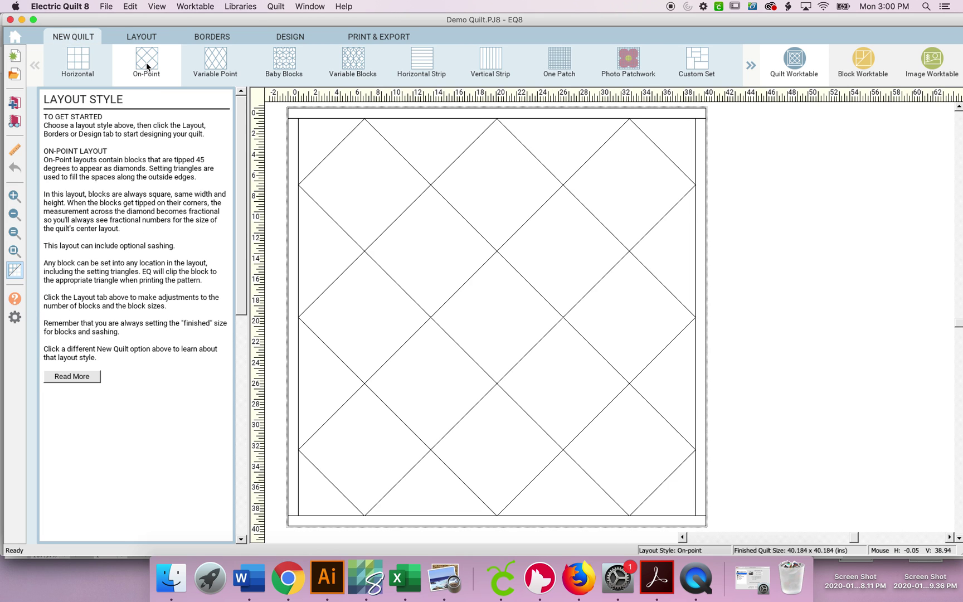
click(217, 62)
click(277, 60)
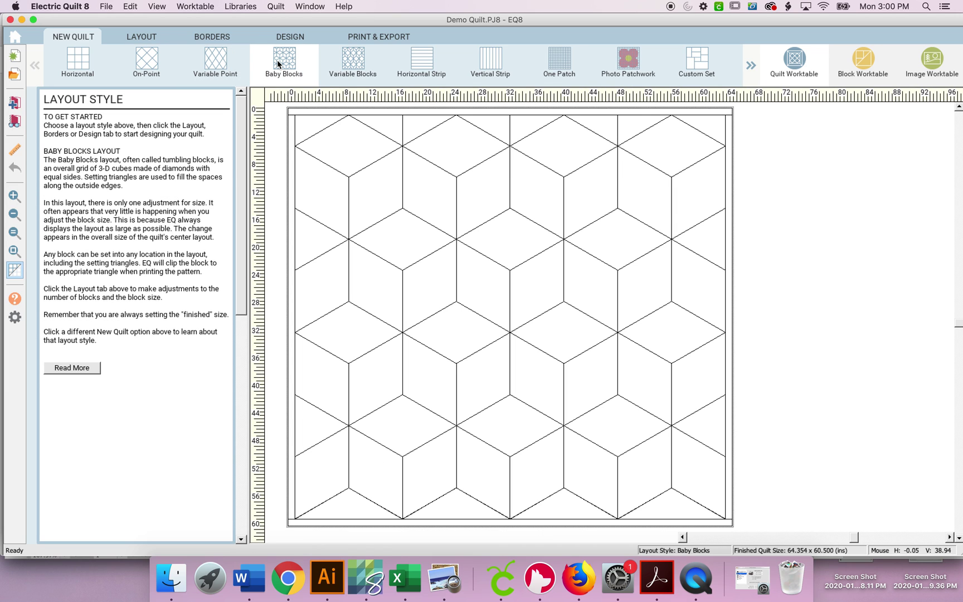
click(349, 65)
click(425, 67)
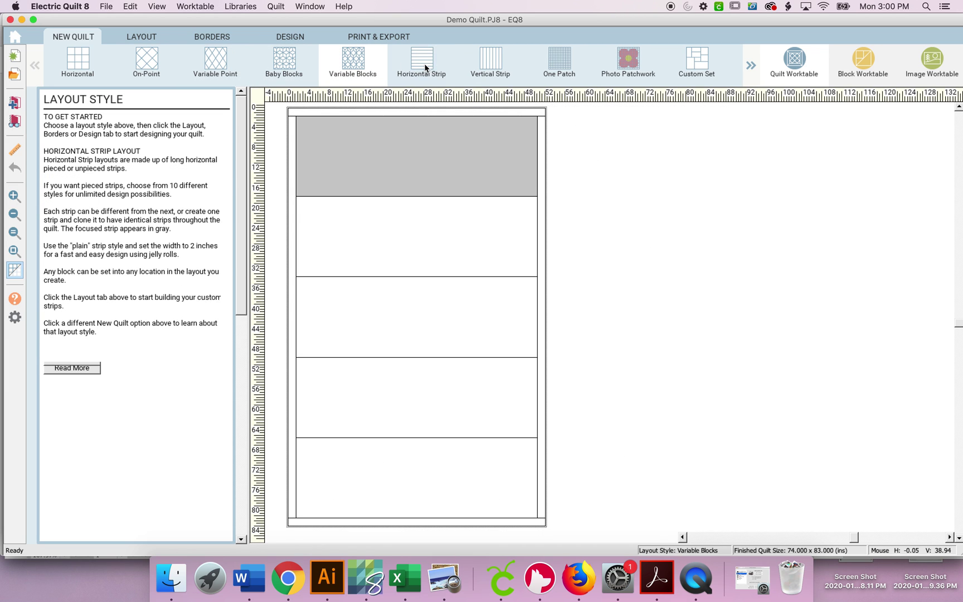
click(475, 66)
click(708, 58)
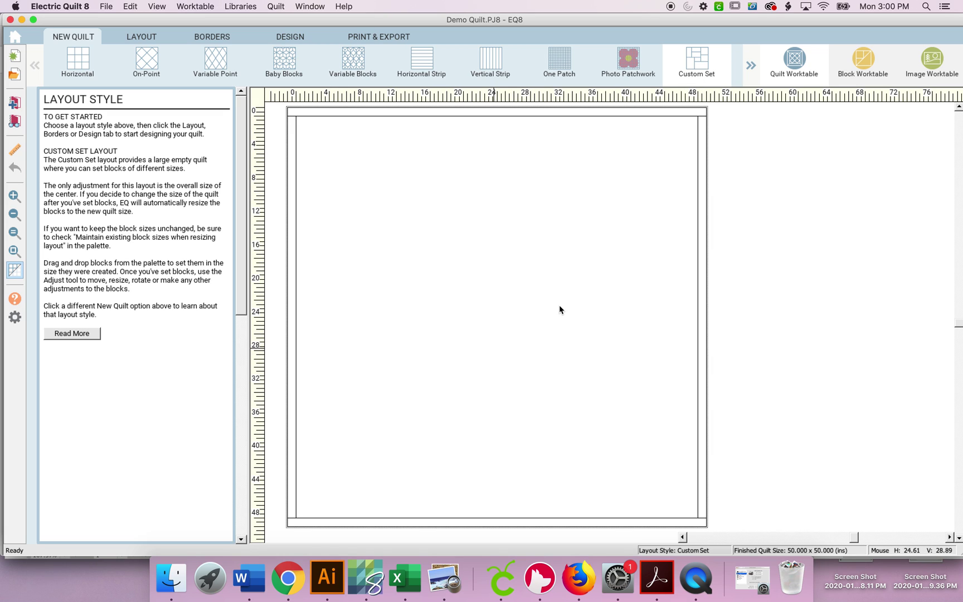
click(79, 57)
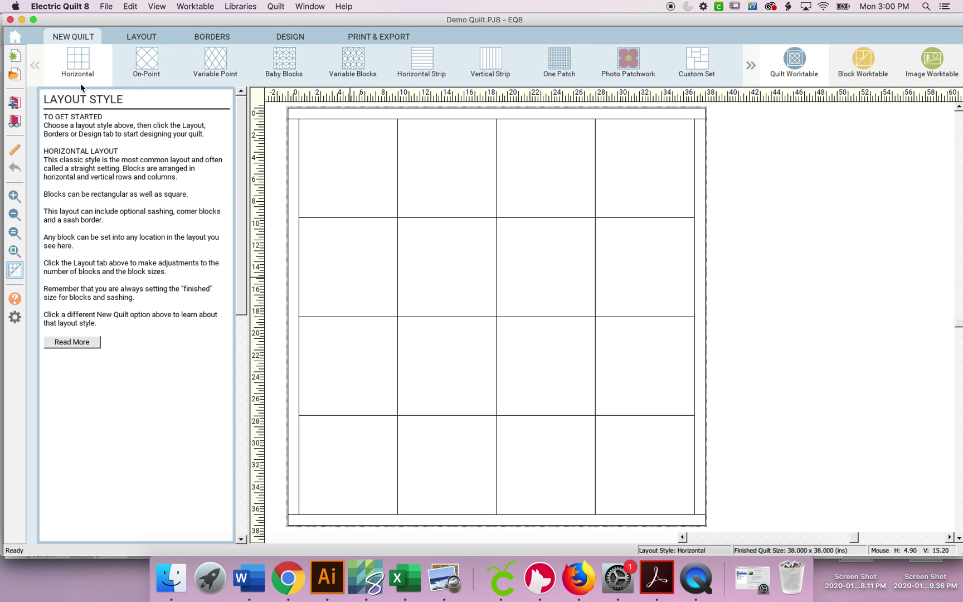
Make the Horizontal layout 4 by 6 blocks, each 6 by 6 inches.
click(149, 38)
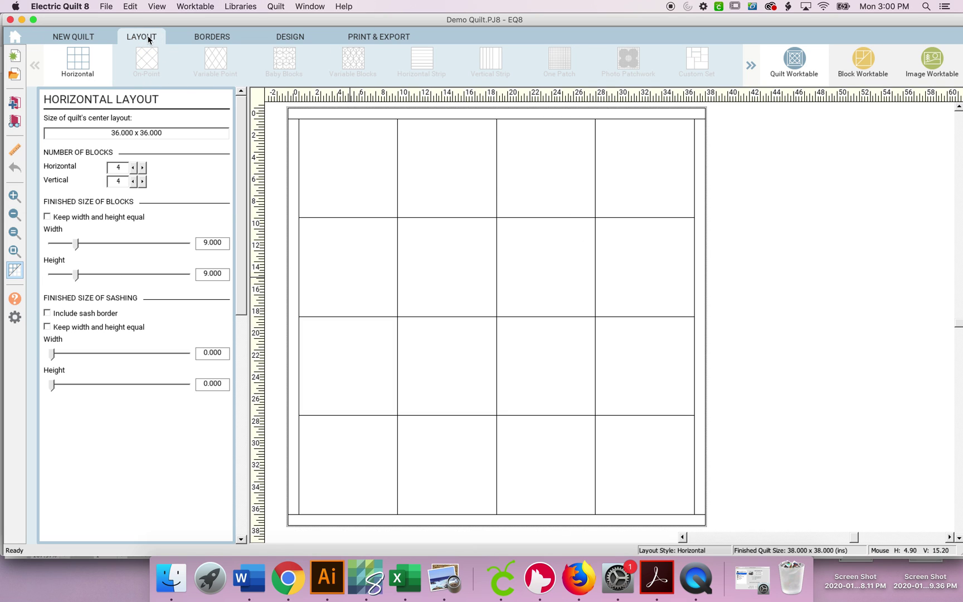
click(143, 181)
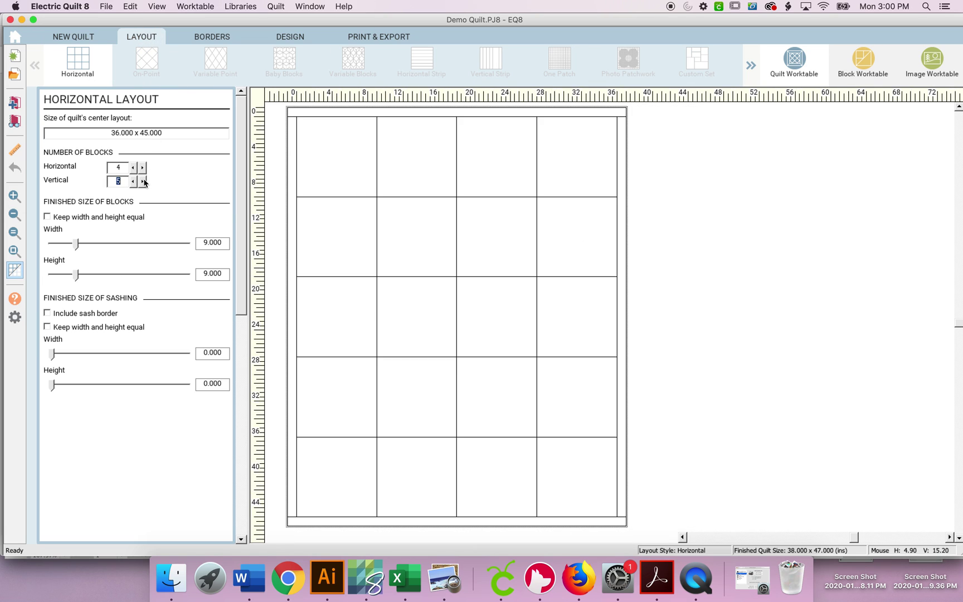
click(144, 182)
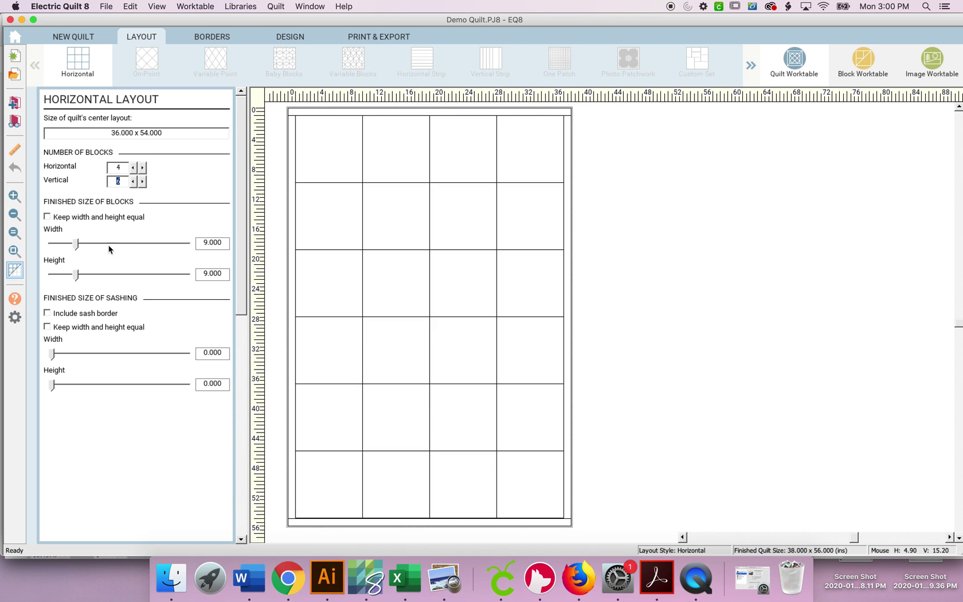
click(201, 241)
text(6)
key(Tab)
text(6)
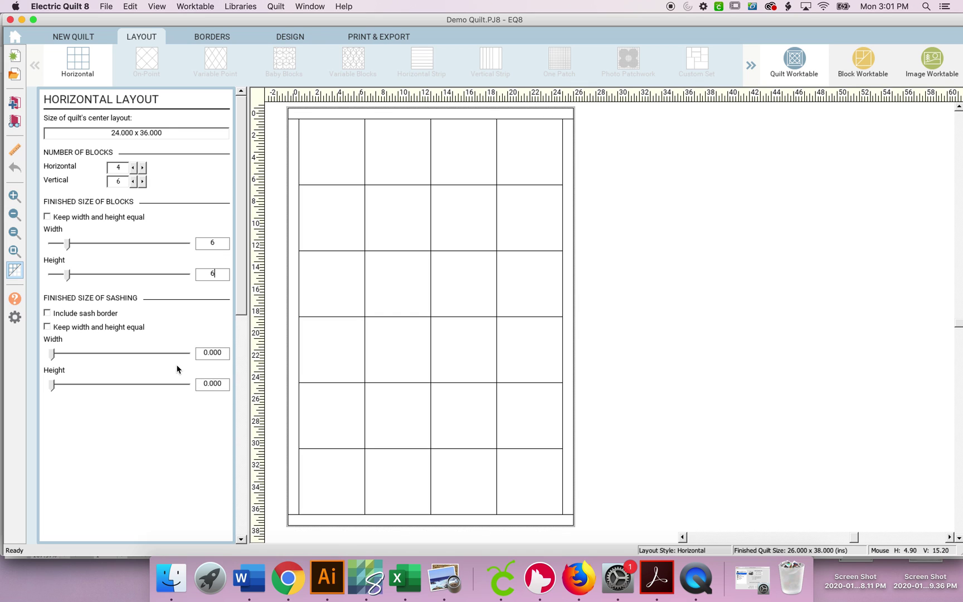
Set the sashing width and height to 0.
click(53, 355)
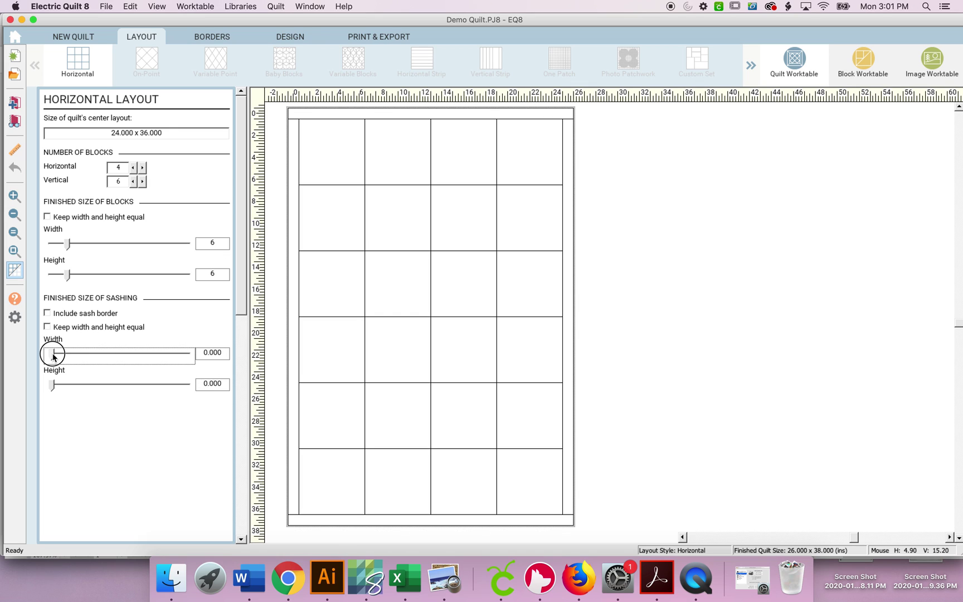
double_click(206, 353)
text(1)
key(Tab)
text(1)
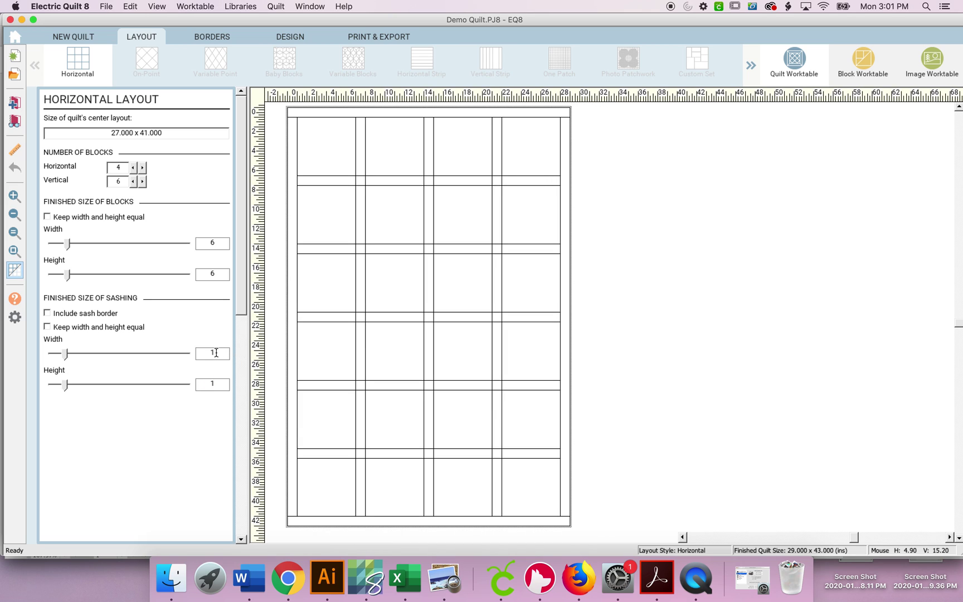
double_click(216, 353)
text(00)
key(Tab)
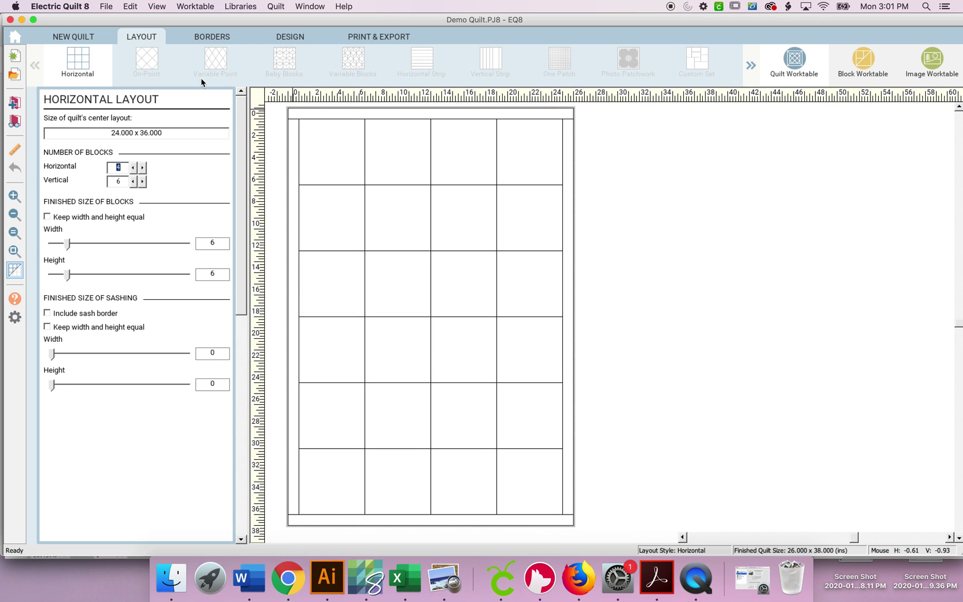
Check the Borders settings, then switch to the Design tab and scroll the sketchbook Blocks palette.
click(278, 35)
click(223, 37)
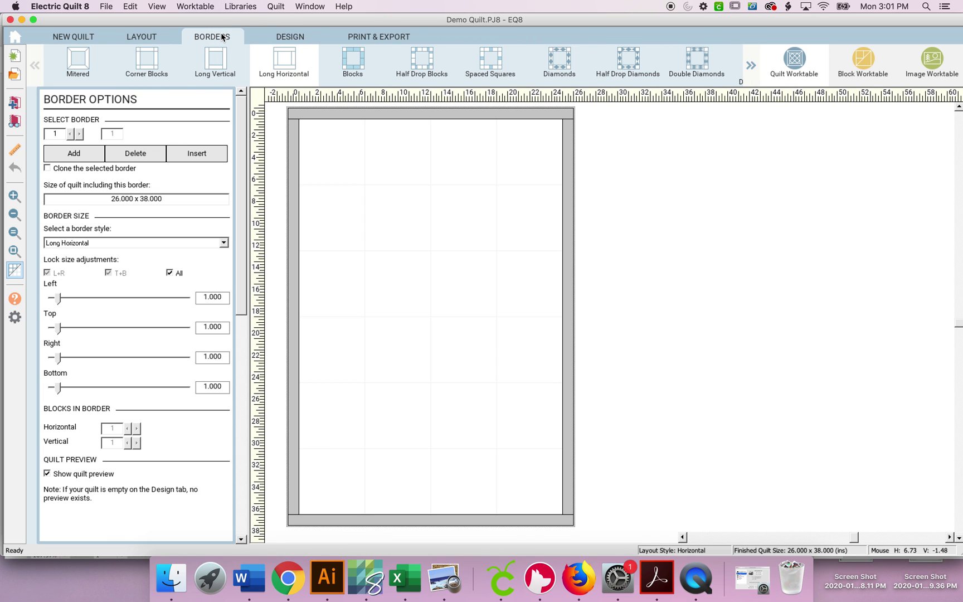
click(294, 40)
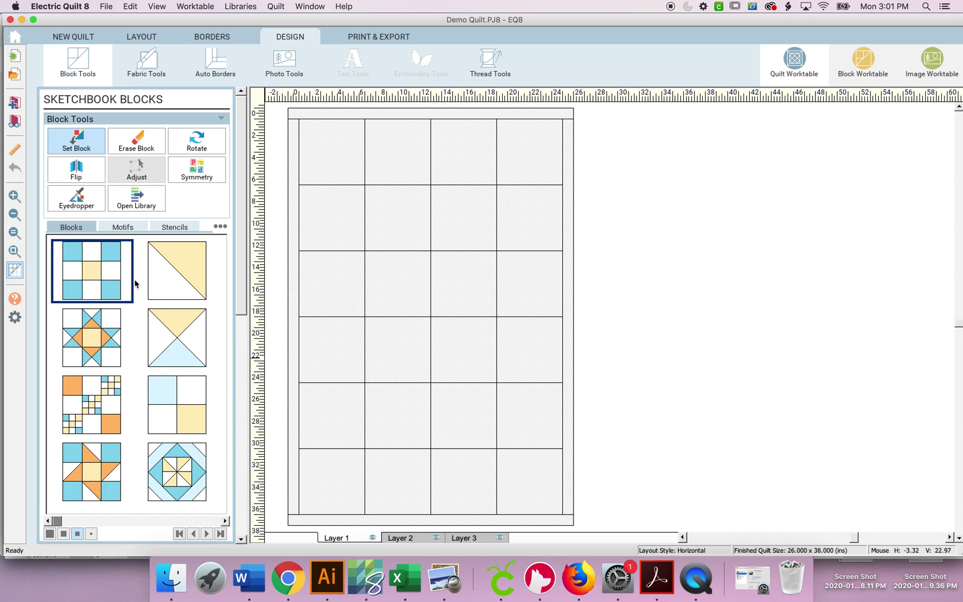
click(226, 522)
click(227, 522)
click(227, 522)
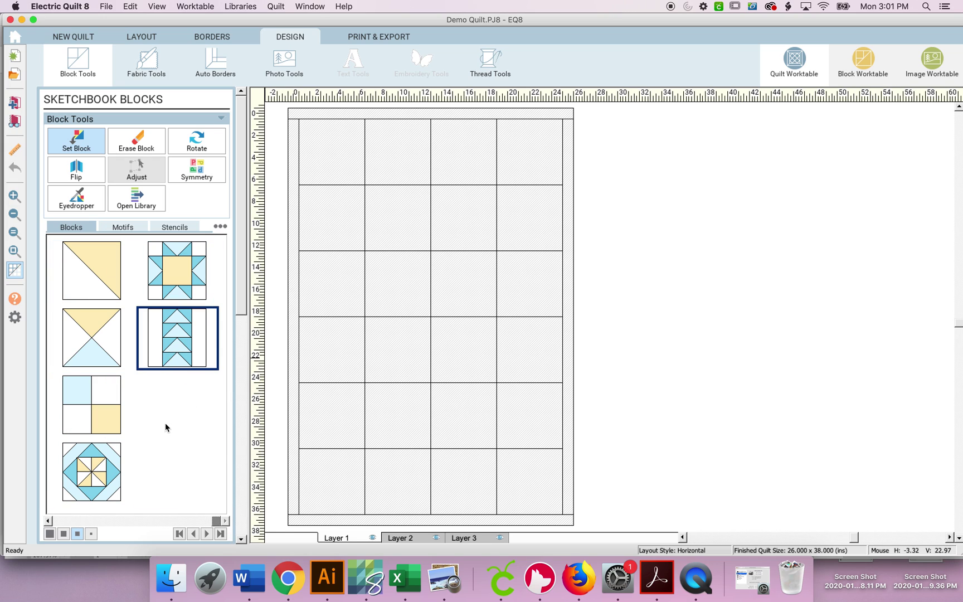
click(49, 522)
click(49, 522)
click(49, 521)
click(50, 521)
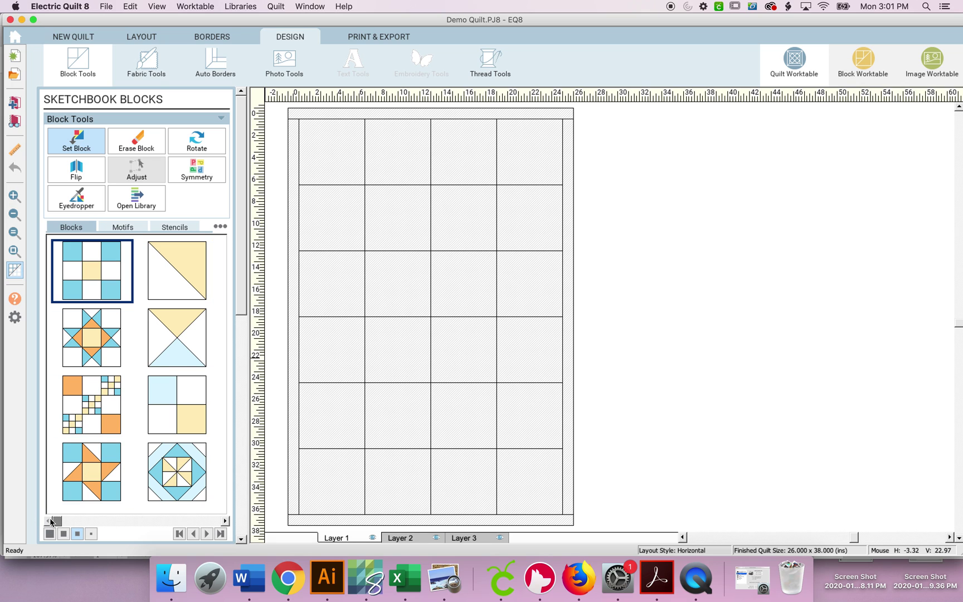
In the Block Library, browse Chains, Baskets, Dresden Four Fans, Nine Patch and Ribbons stencils.
click(242, 6)
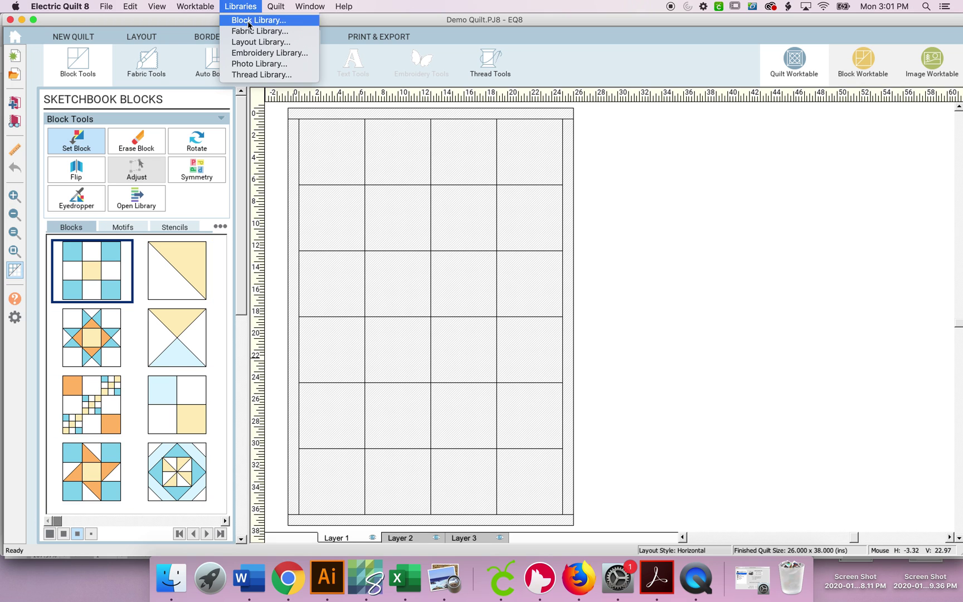
click(250, 20)
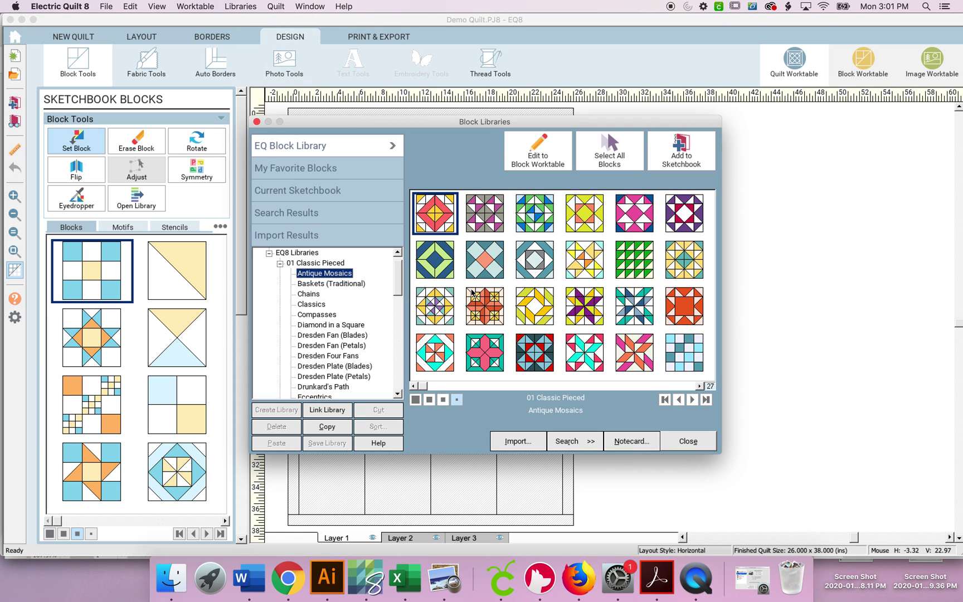
click(310, 295)
click(313, 284)
click(333, 357)
scroll(332, 357, down, 6)
click(328, 357)
scroll(328, 357, down, 6)
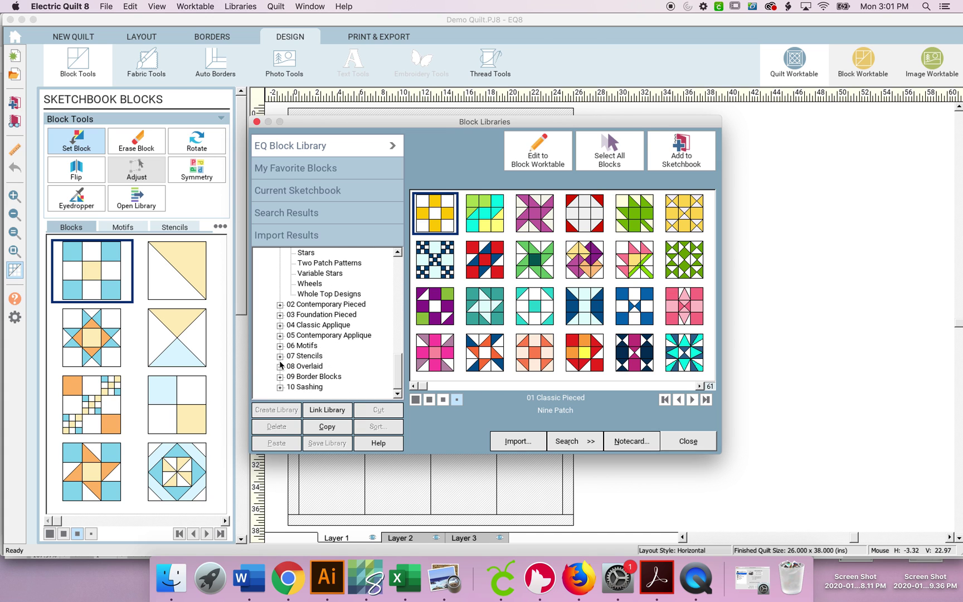
click(280, 357)
click(311, 359)
Add the Double Cross block from Diamond in a Square to the sketchbook and close the library.
scroll(311, 355, up, 10)
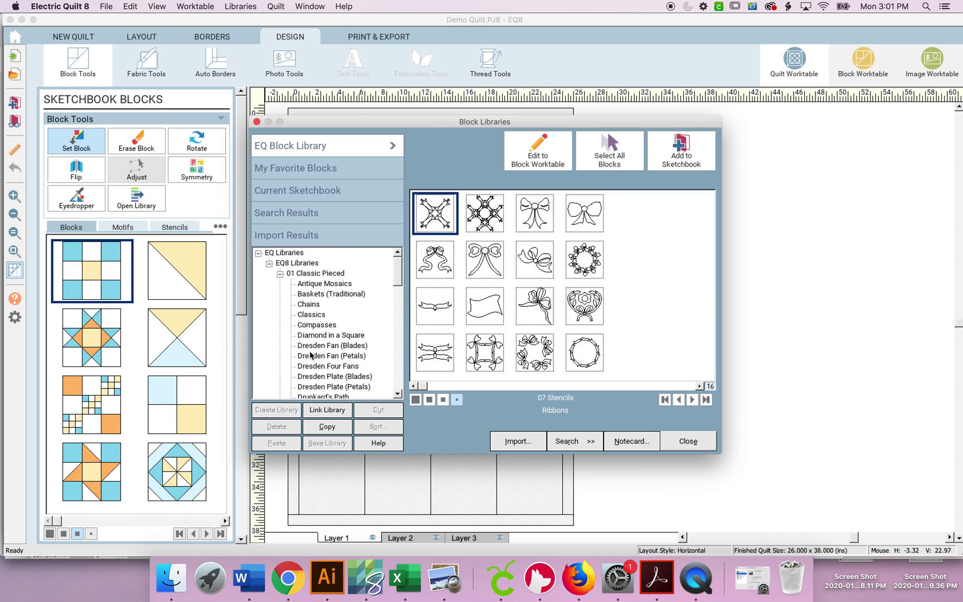
click(313, 336)
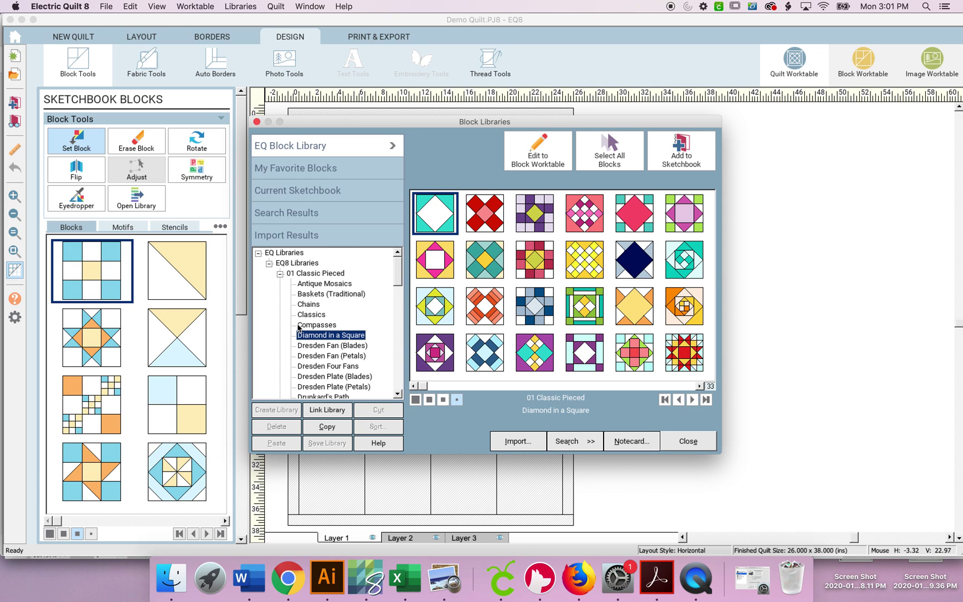
click(490, 266)
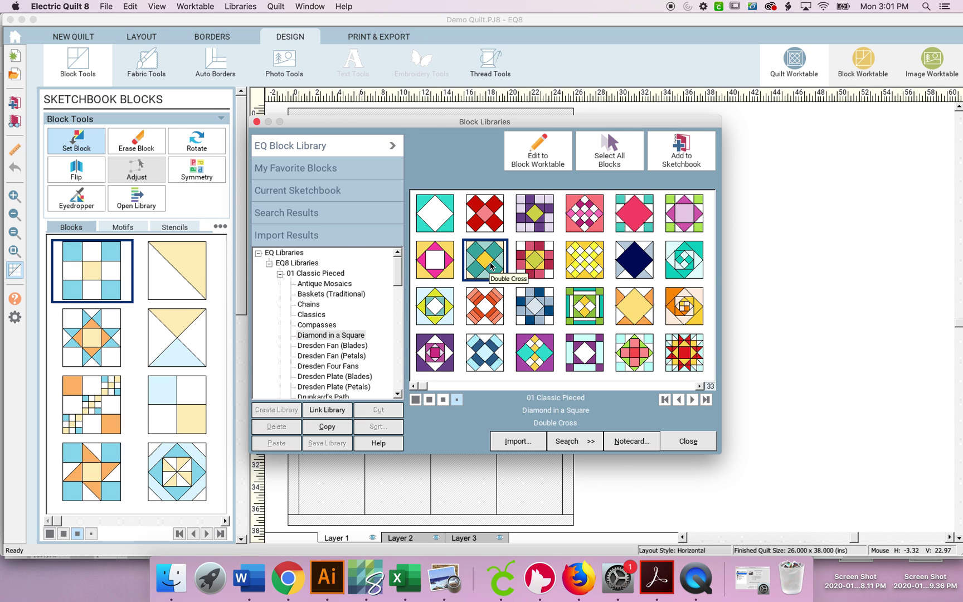
click(683, 154)
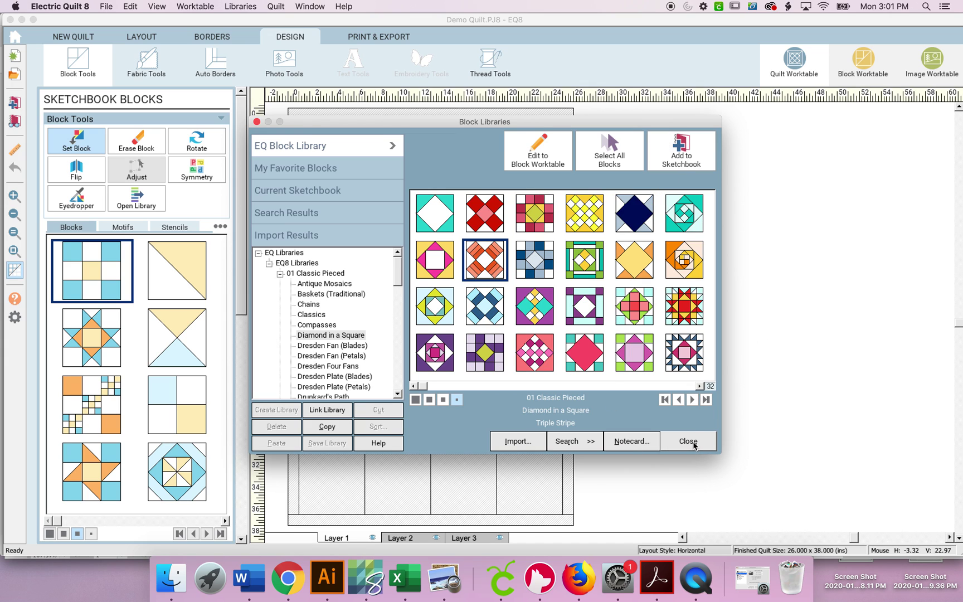
click(694, 443)
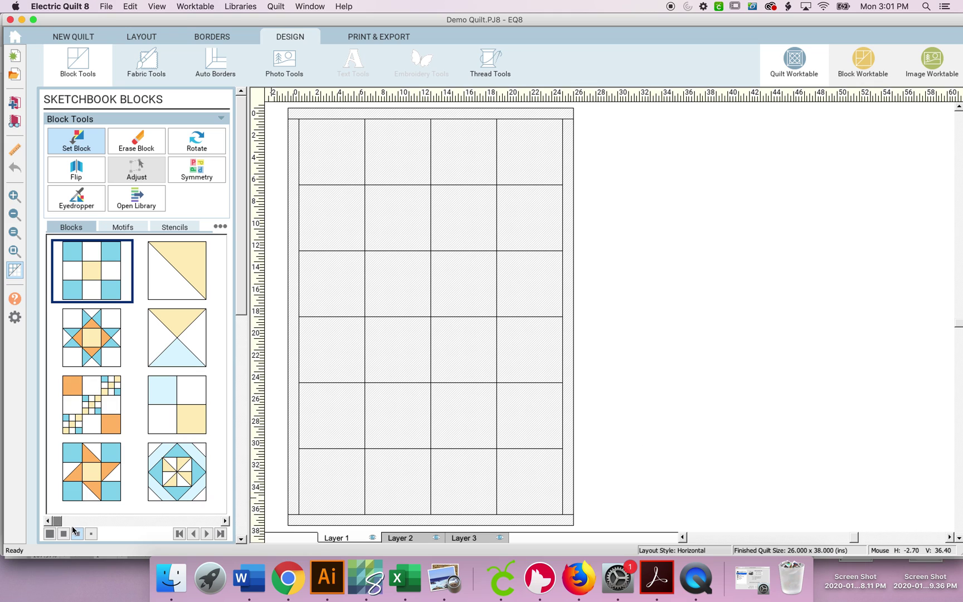
Place the Double Cross block in all 12 cells of the top three rows.
drag(59, 521, 226, 527)
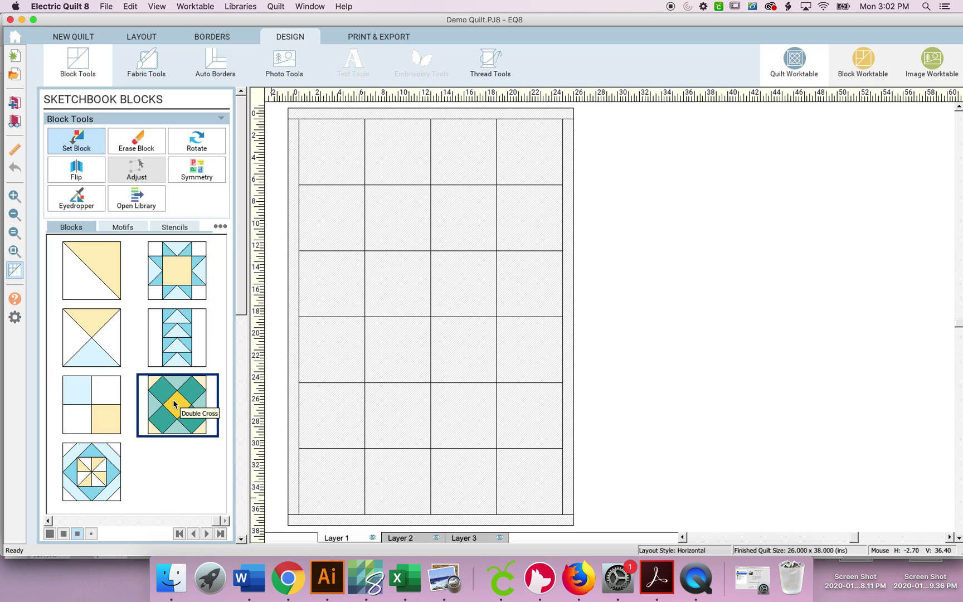
click(334, 143)
click(393, 143)
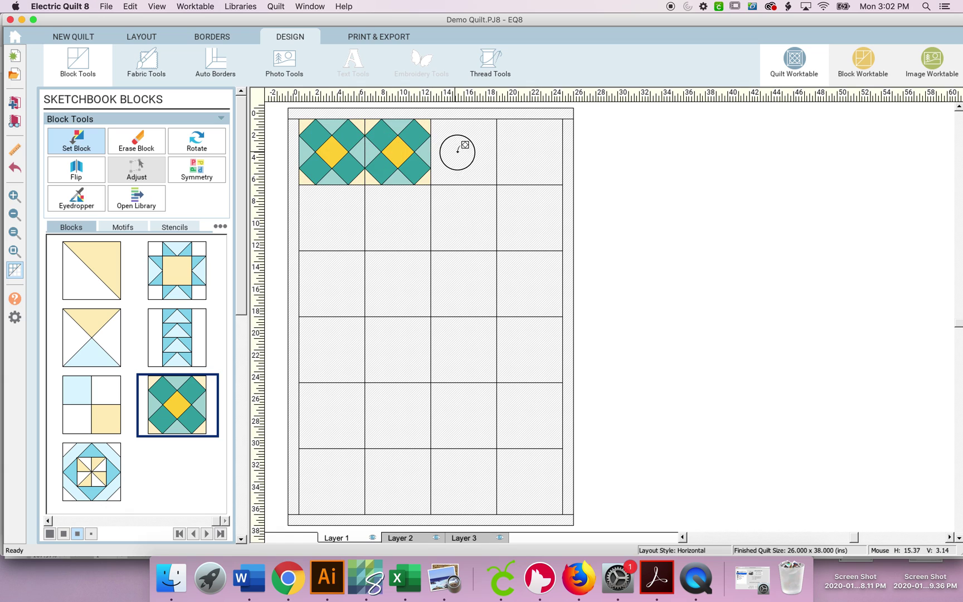
click(457, 152)
click(524, 154)
click(502, 207)
click(483, 210)
click(393, 215)
click(343, 219)
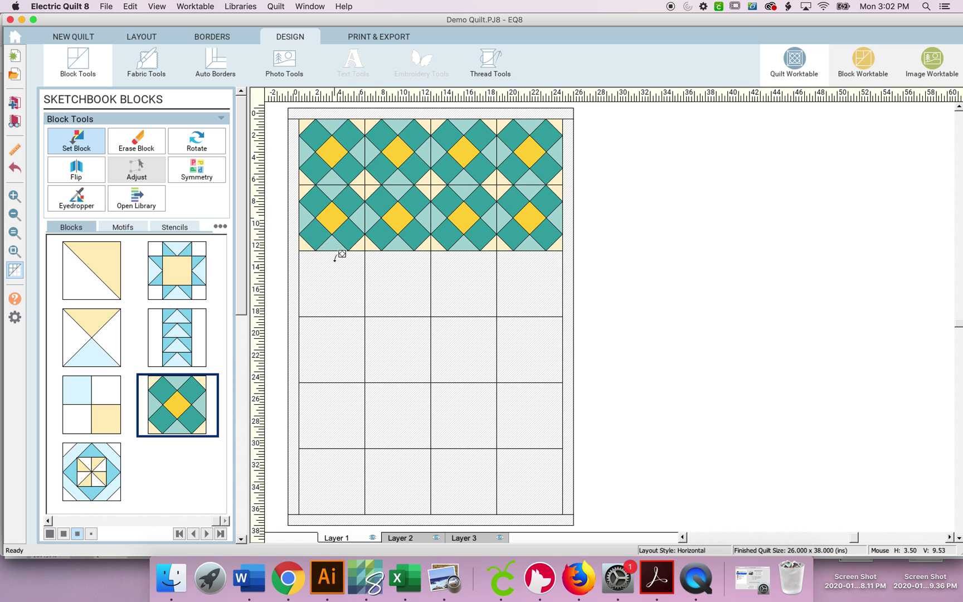
click(335, 267)
click(374, 279)
click(468, 281)
click(507, 285)
Fill the 12 cells of the bottom three rows with Double Cross.
click(516, 312)
click(467, 329)
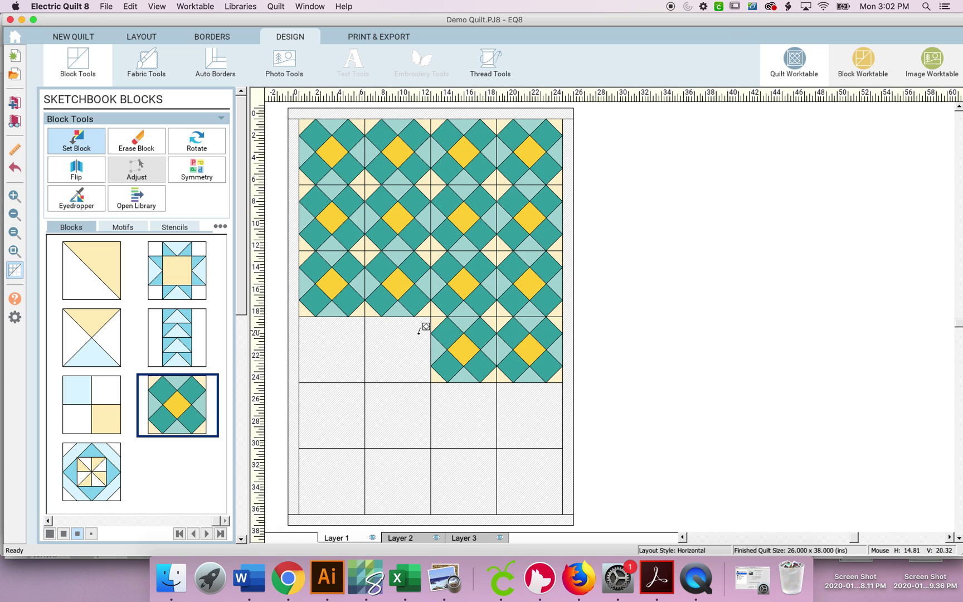
click(416, 329)
click(357, 336)
click(356, 424)
click(394, 424)
click(470, 424)
click(522, 435)
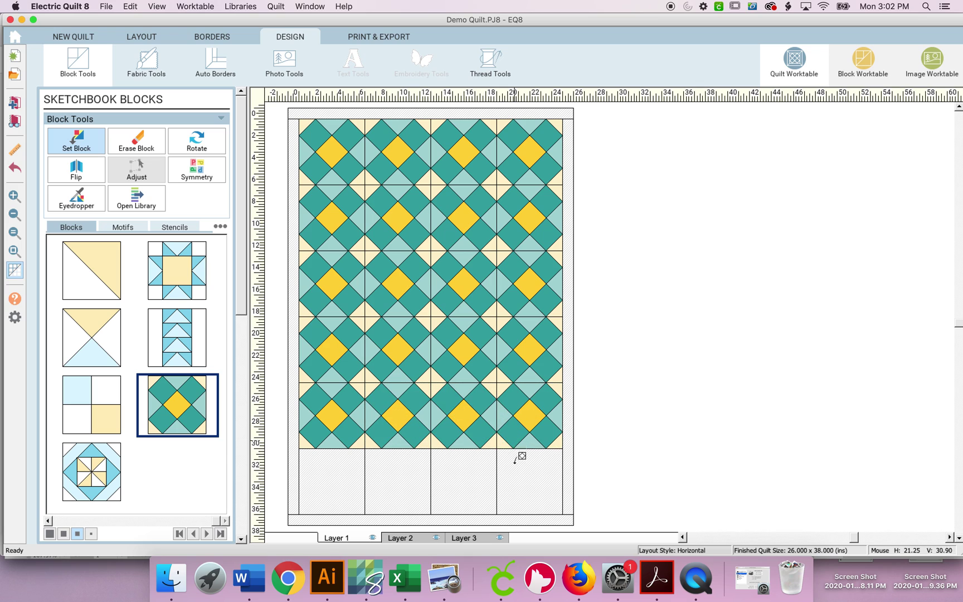
click(515, 463)
click(474, 468)
click(376, 477)
click(329, 473)
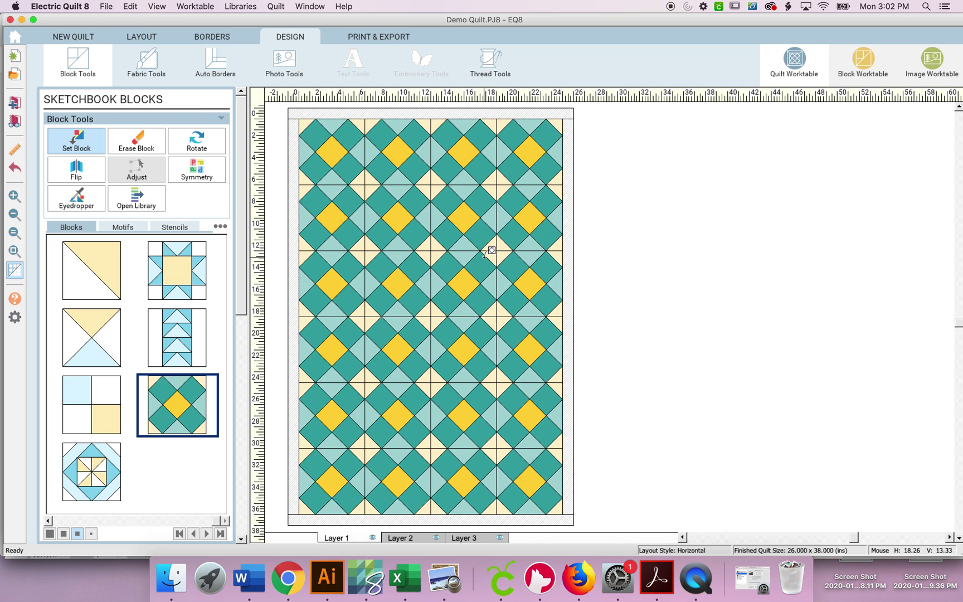
Switch to Fabric Tools with solid Colors, open the Fabric Library, and start importing fabrics.
click(147, 67)
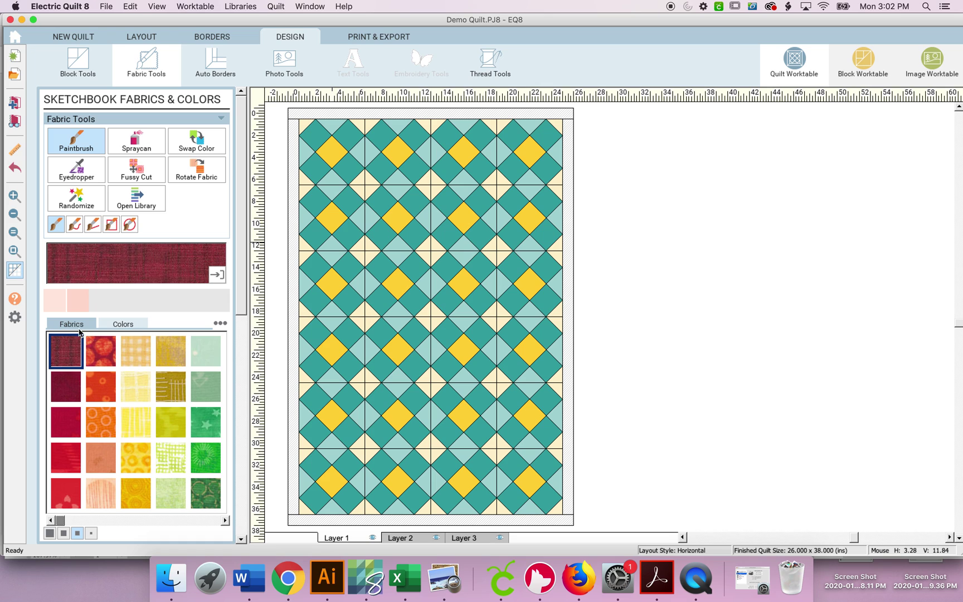
drag(60, 520, 222, 527)
click(121, 326)
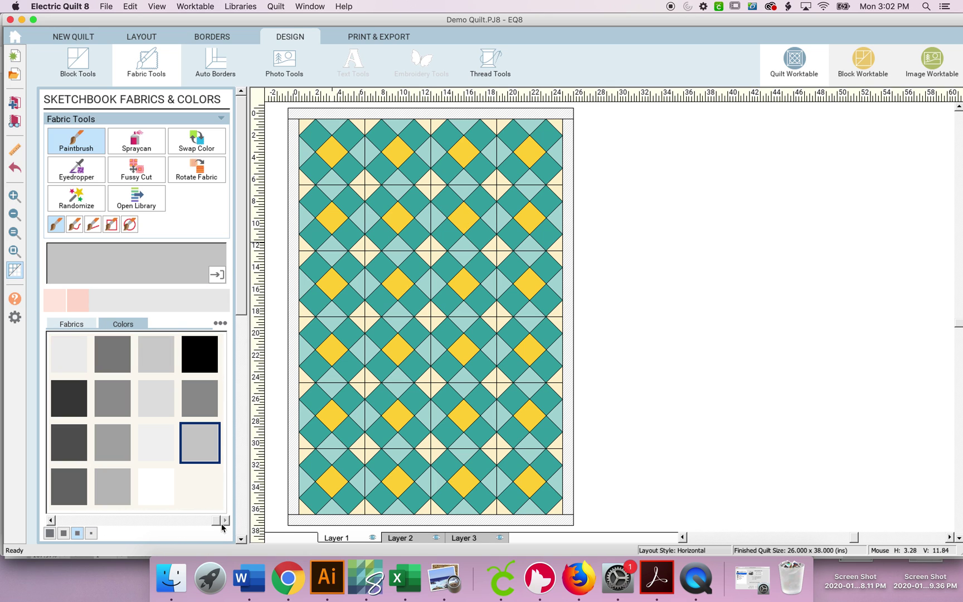
click(245, 6)
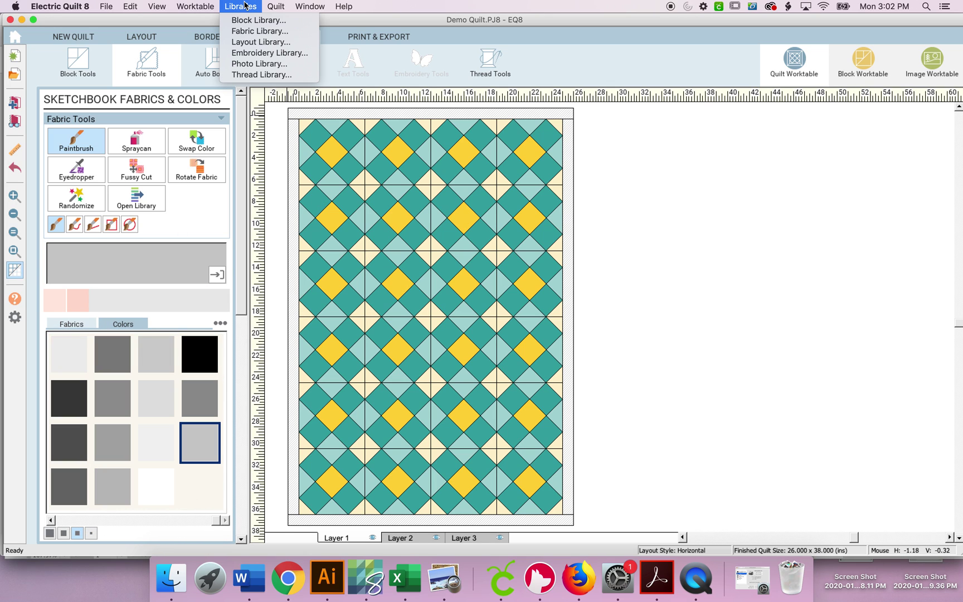
click(258, 32)
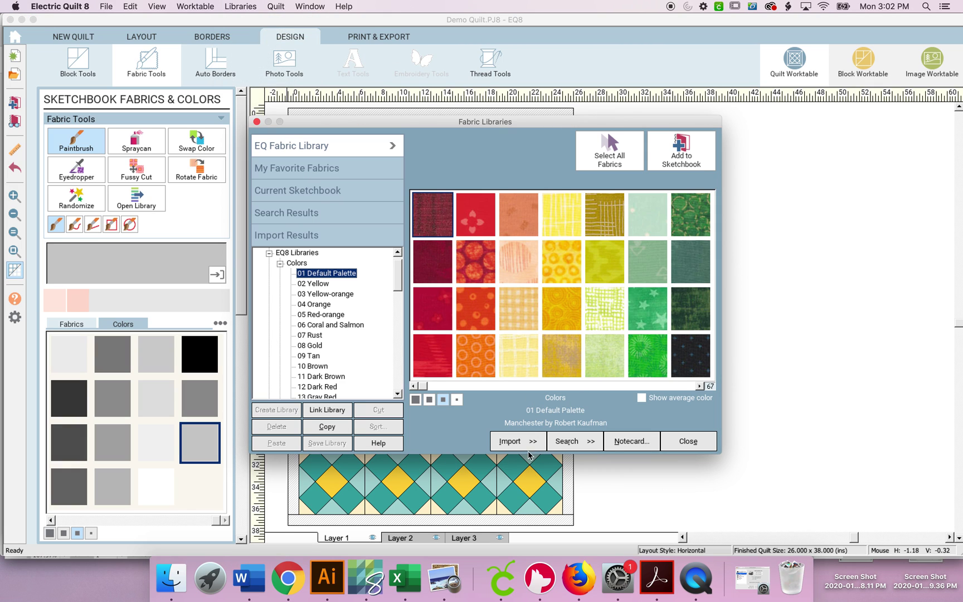
click(529, 448)
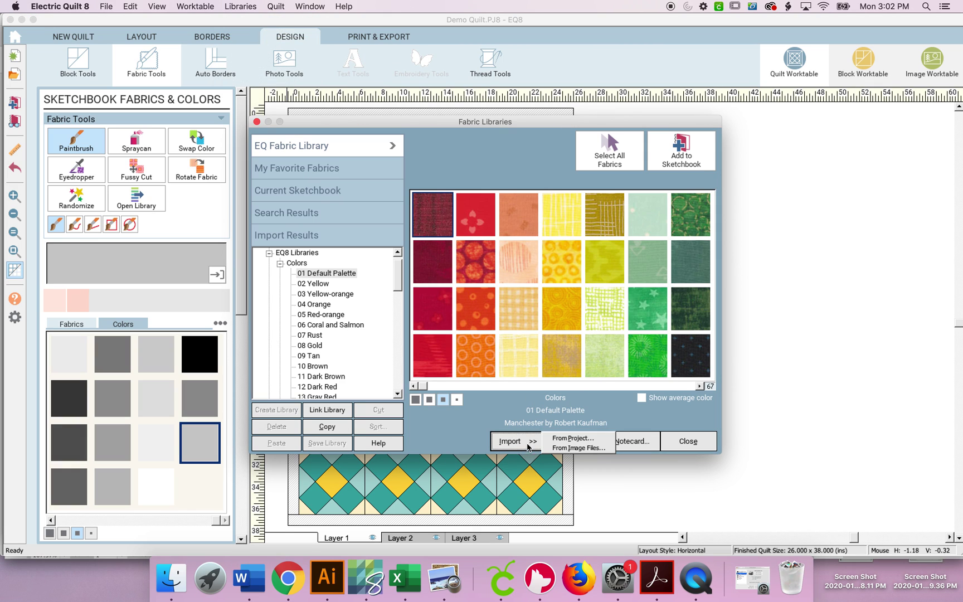
Start a fabric import from image files and search the Mac for 'AGF' files.
click(563, 450)
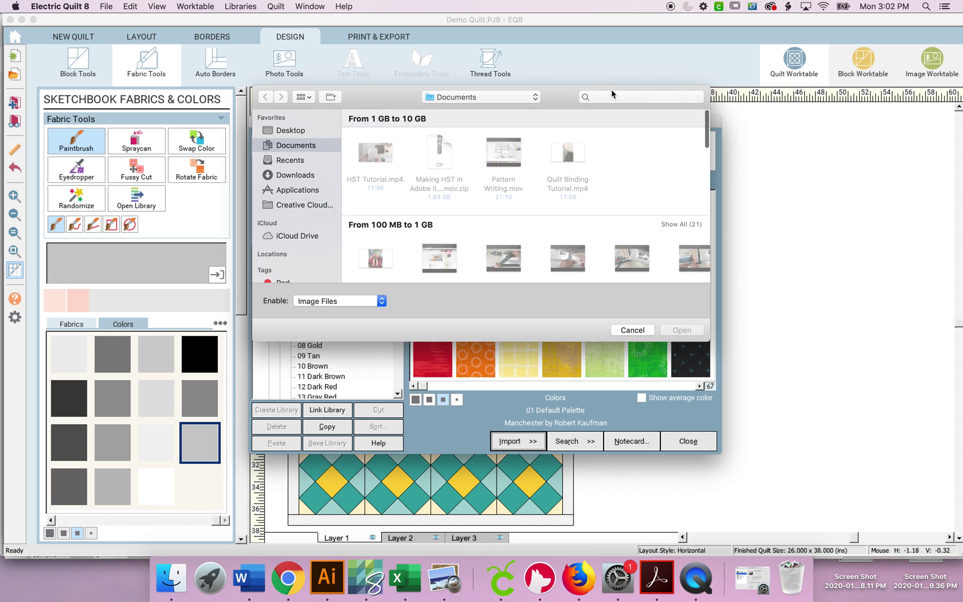
click(591, 97)
text(AGF)
key(Return)
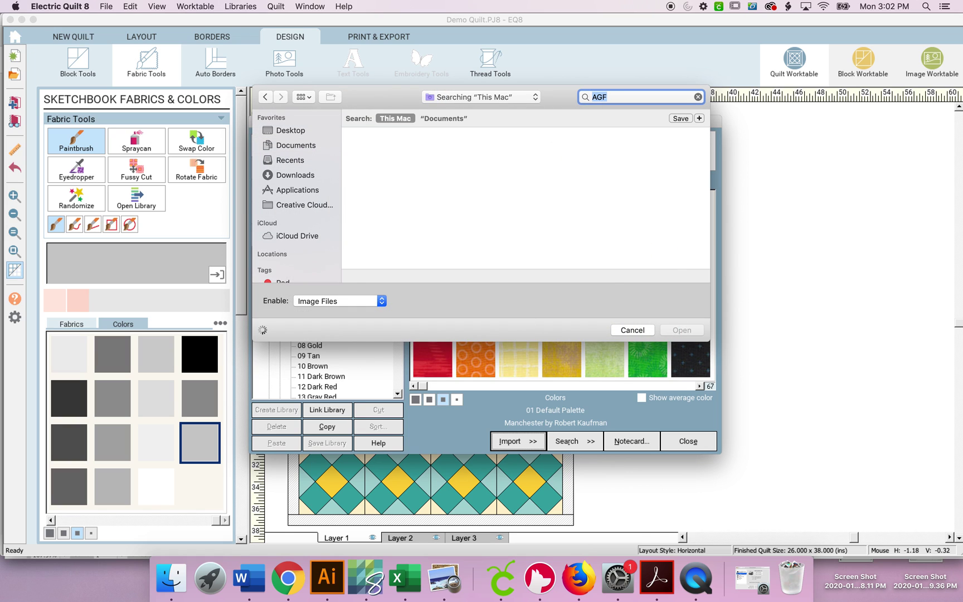
scroll(599, 237, down, 2)
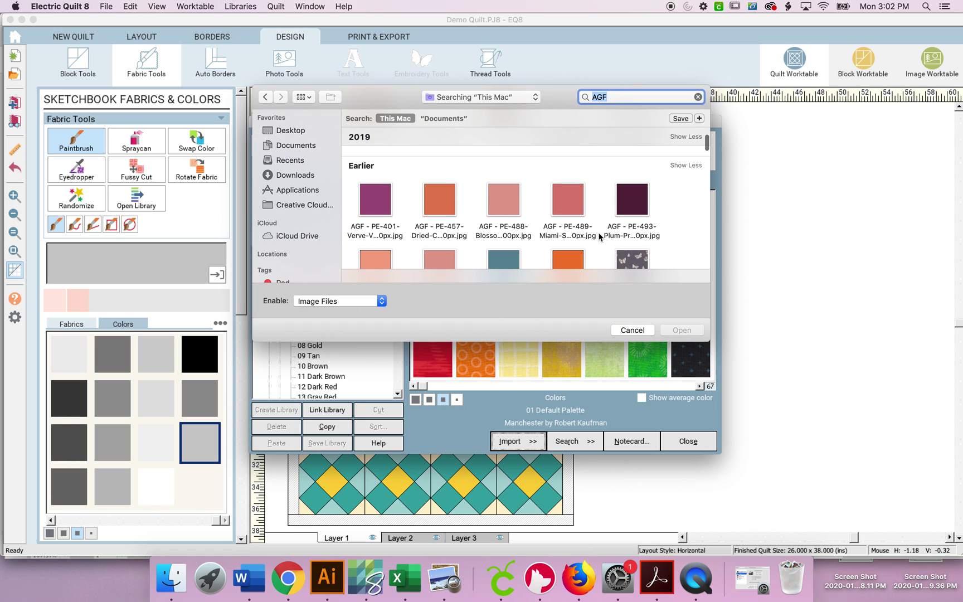
scroll(651, 238, down, 2)
scroll(650, 239, down, 5)
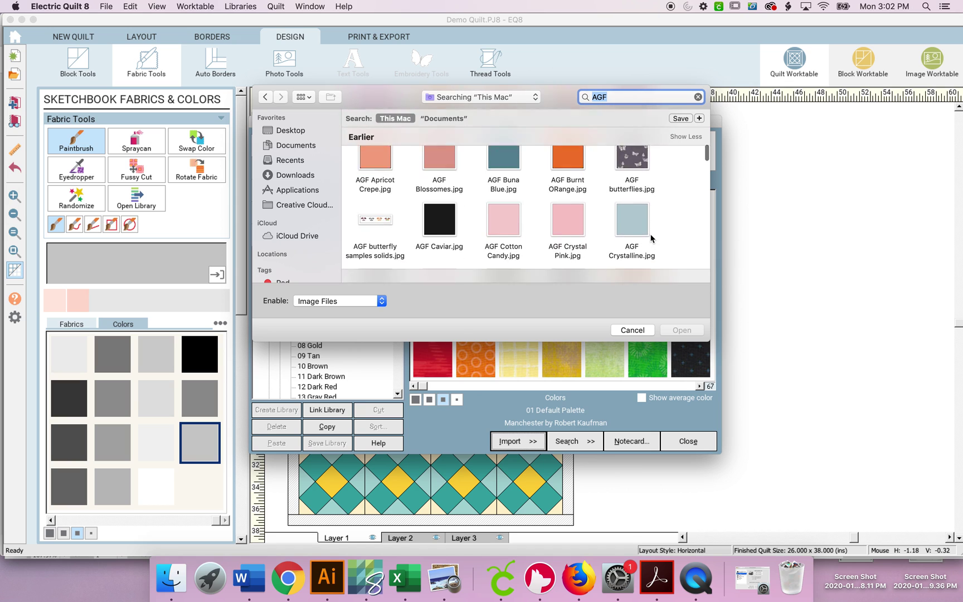
scroll(651, 239, down, 5)
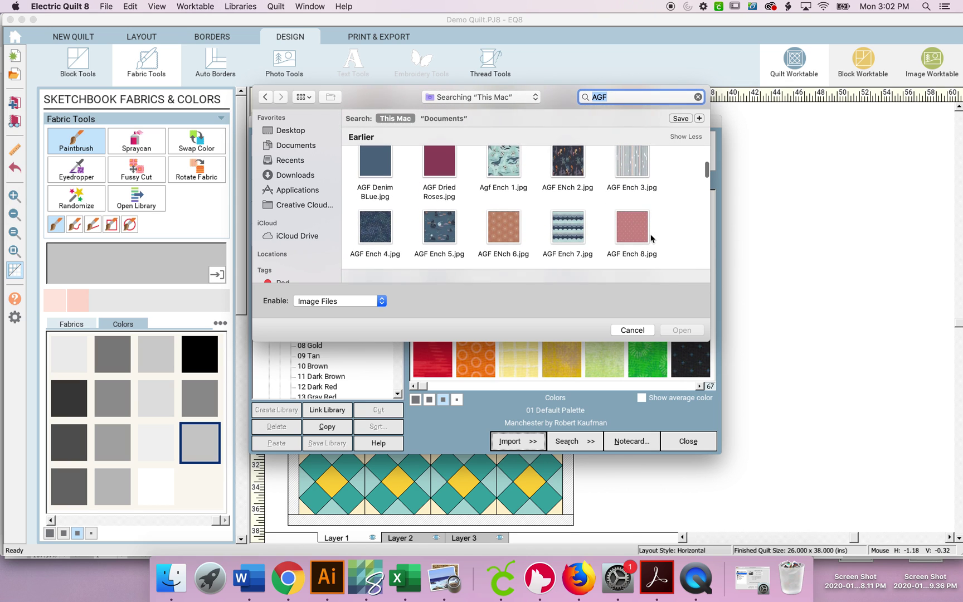
scroll(651, 239, down, 5)
scroll(650, 239, up, 2)
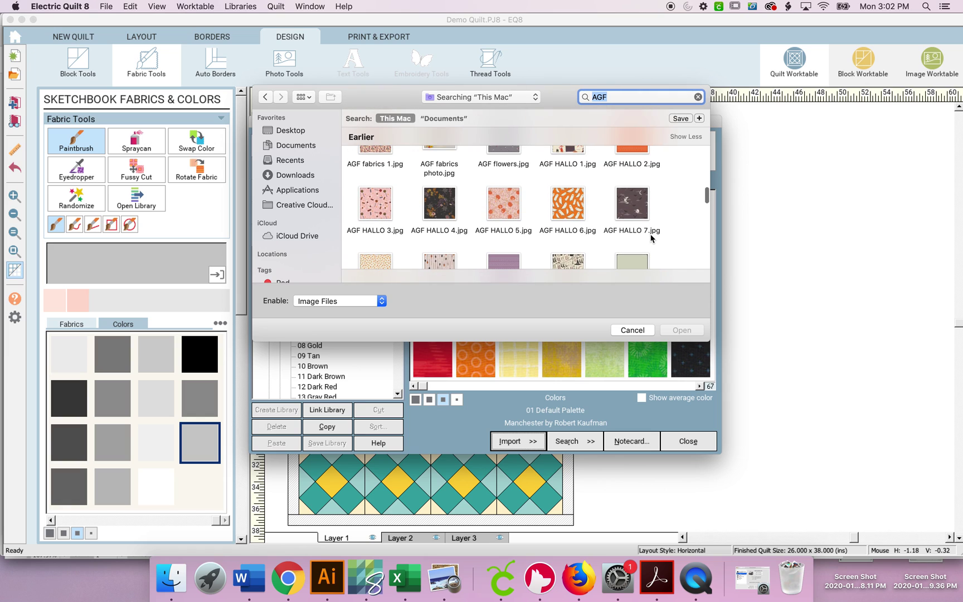
Select several AGF HALLO images, then dismiss the same-folder warning.
click(502, 219)
super+click(383, 212)
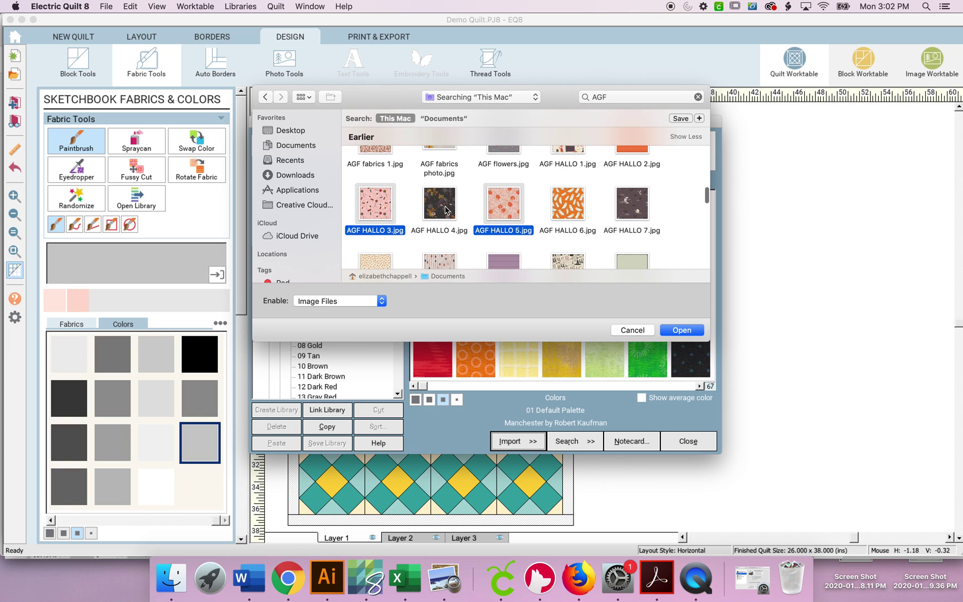
super+click(446, 207)
super+click(553, 210)
scroll(561, 197, up, 2)
super+click(561, 197)
super+click(644, 188)
super+click(509, 187)
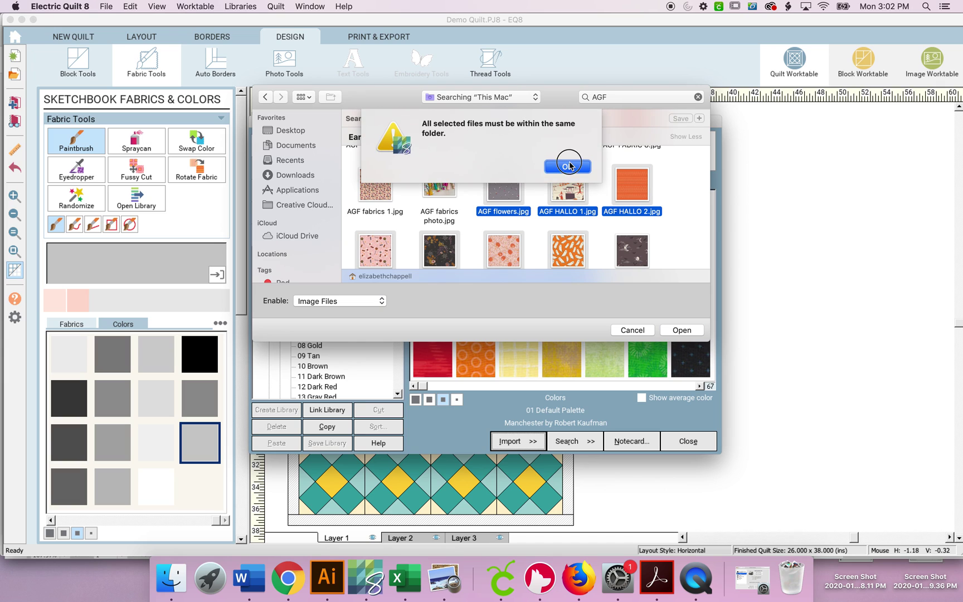
click(568, 166)
Reselect AGF HALLO 1 through 11 for import.
click(677, 193)
click(575, 190)
super+click(636, 193)
scroll(636, 193, down, 3)
super+click(375, 204)
super+click(439, 204)
super+click(503, 206)
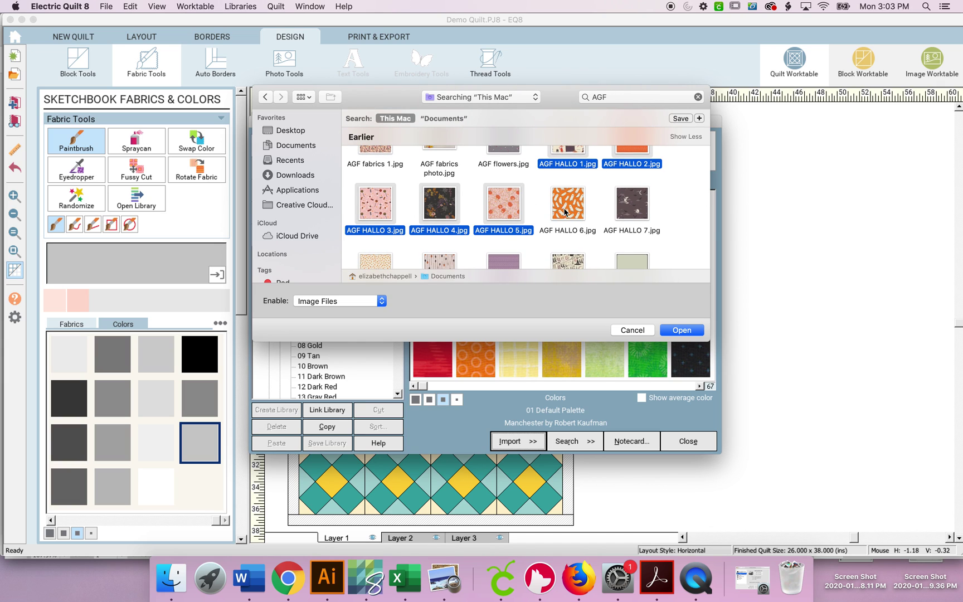
super+click(568, 214)
super+click(633, 212)
scroll(622, 214, down, 4)
super+click(578, 212)
super+click(505, 214)
super+click(426, 215)
super+click(374, 215)
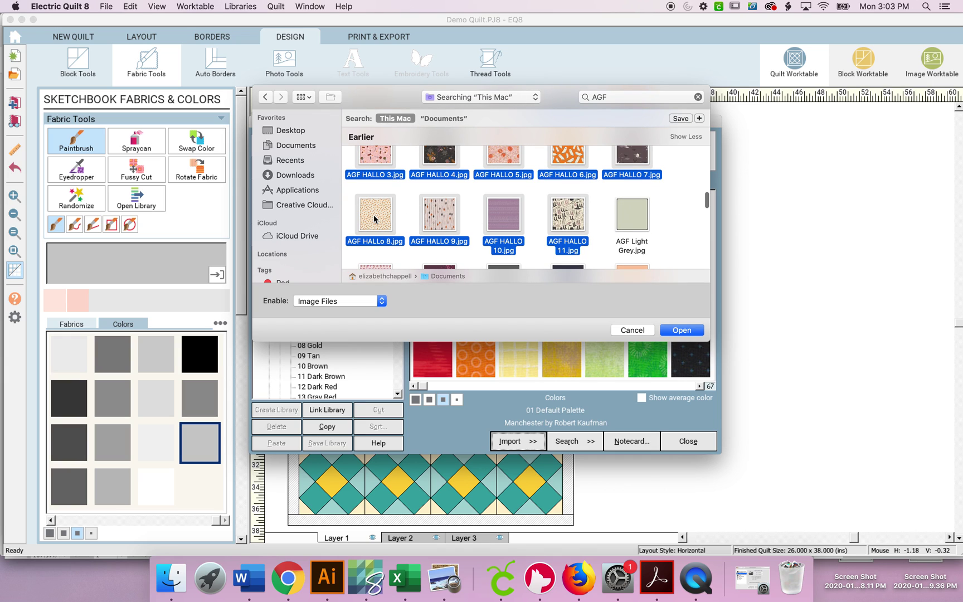
Import the AGF HALLO images, add all of them to the sketchbook, and close the library.
click(693, 330)
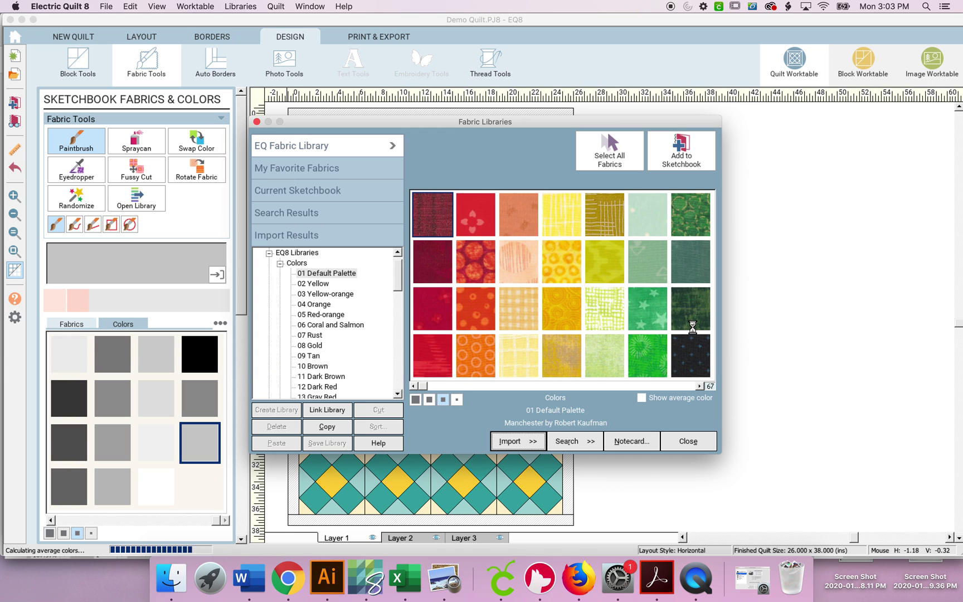
click(530, 315)
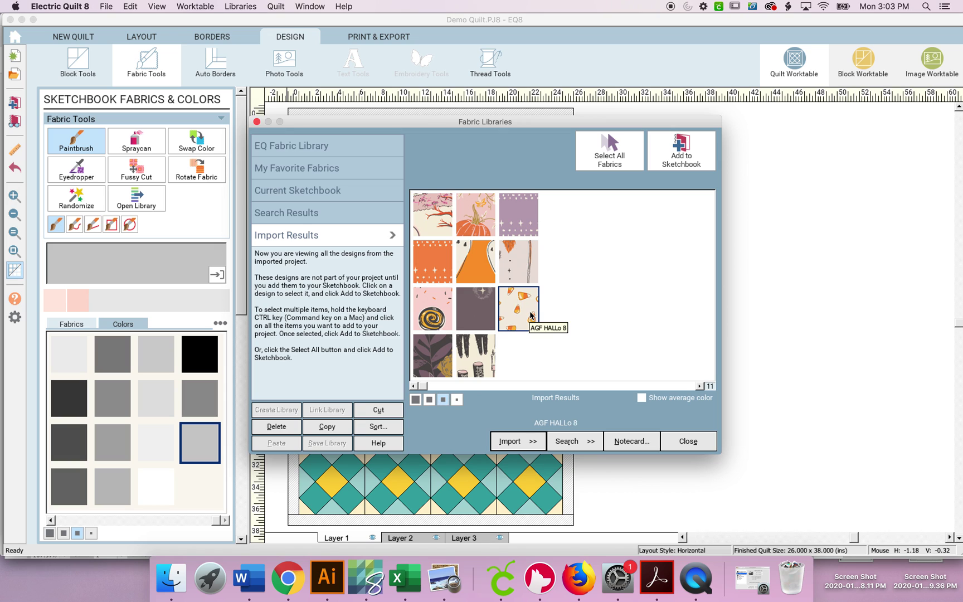
key(super+a)
click(683, 153)
click(694, 448)
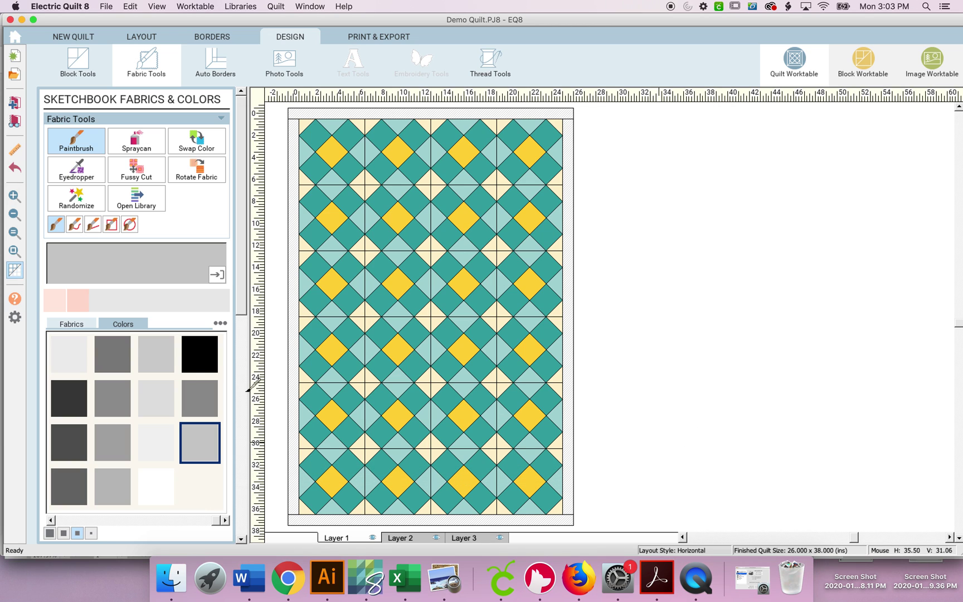
Pick the orange dotted Halloween fabric from the sketchbook fabrics palette.
click(84, 326)
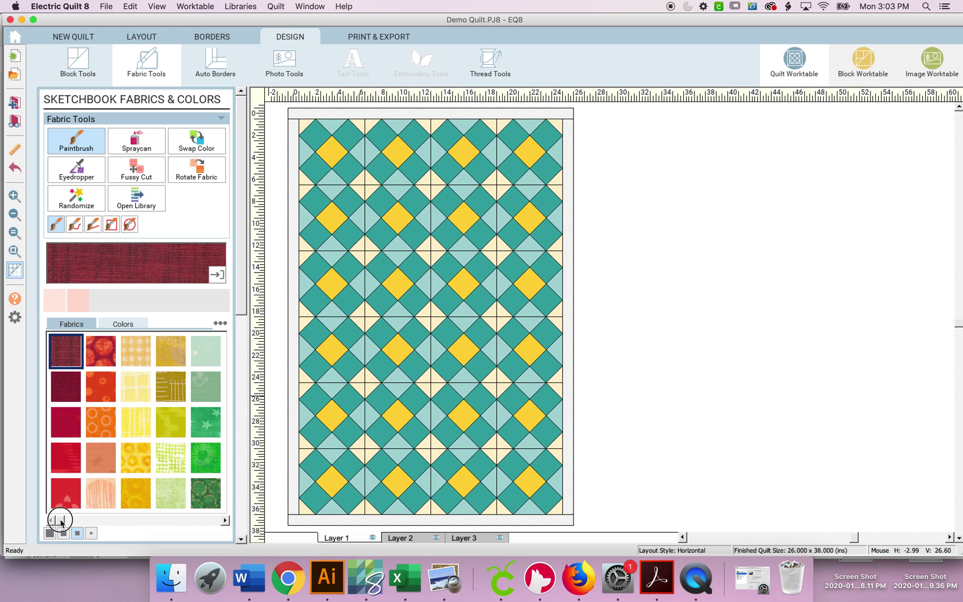
drag(60, 520, 228, 520)
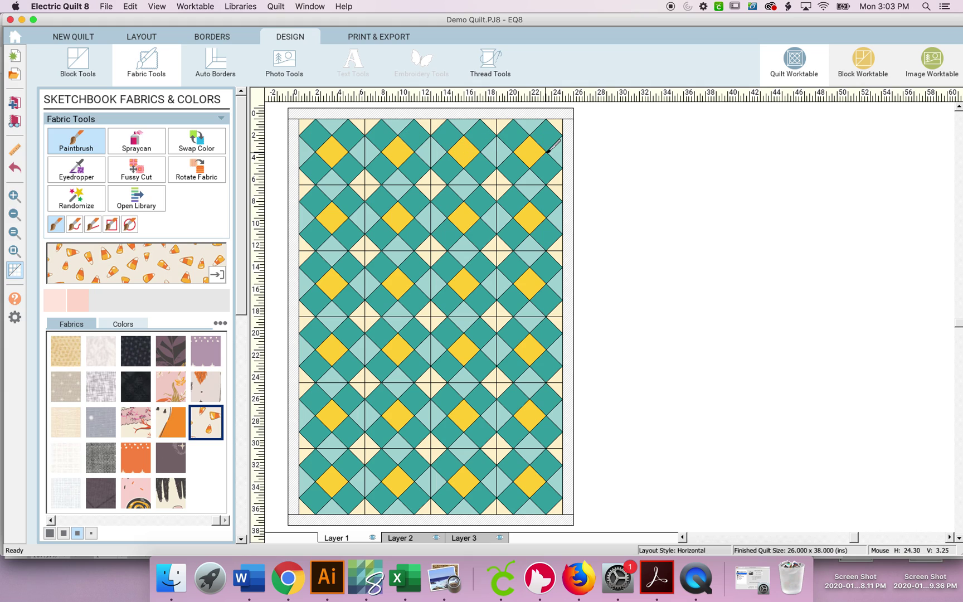
click(143, 455)
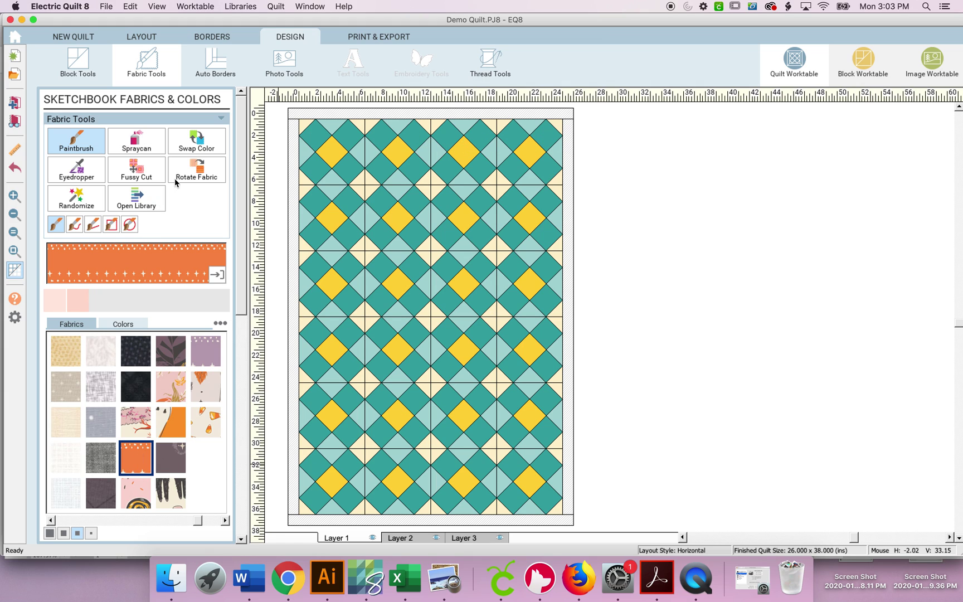
Using Swap Color, turn yellow patches orange and dark teal patches candy corn.
click(199, 143)
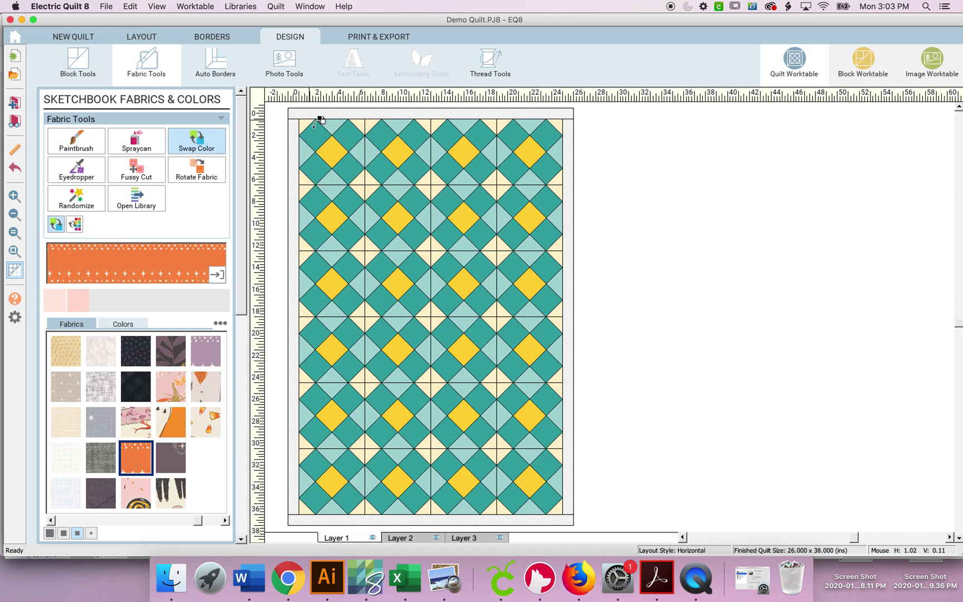
click(338, 144)
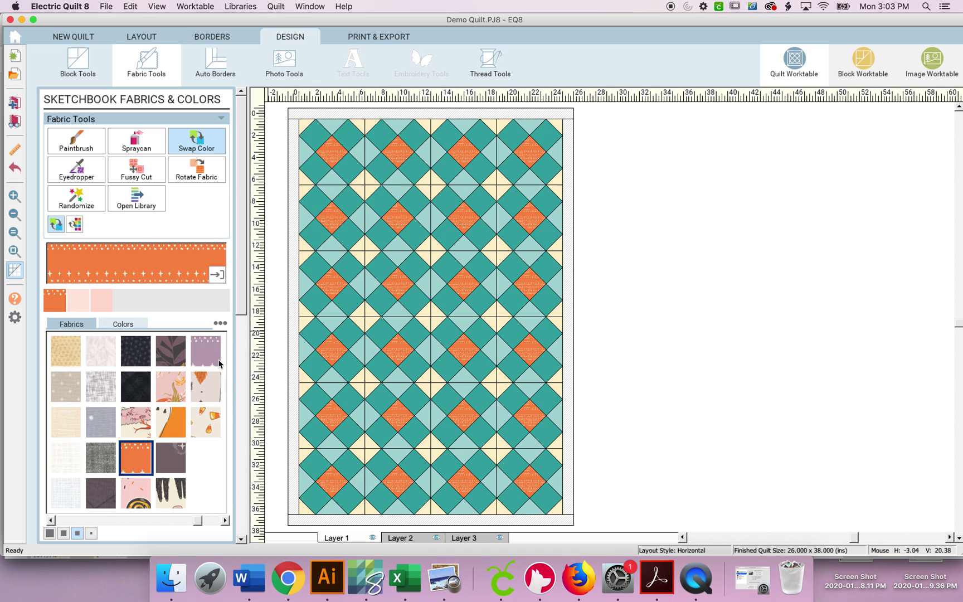
click(172, 393)
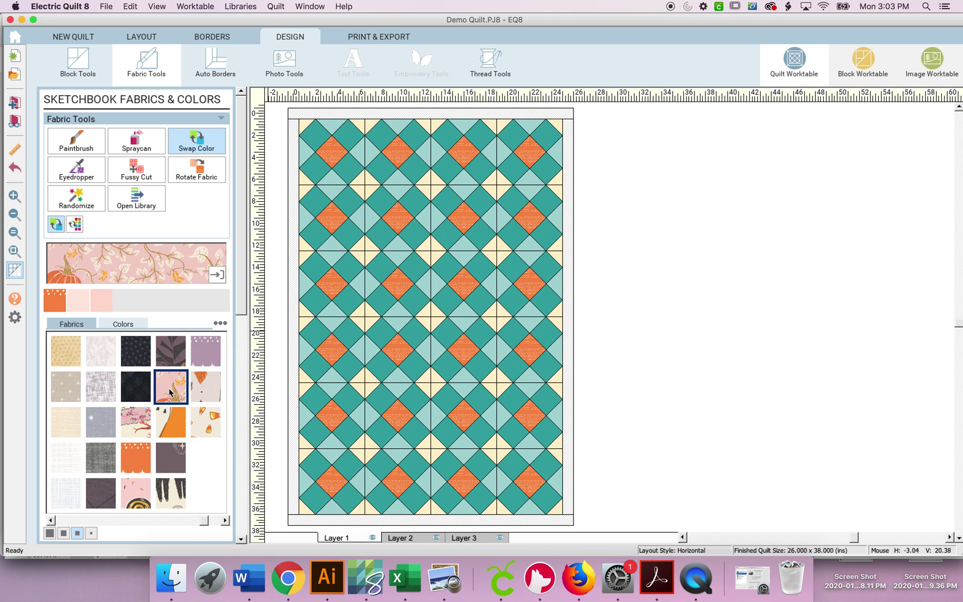
click(314, 127)
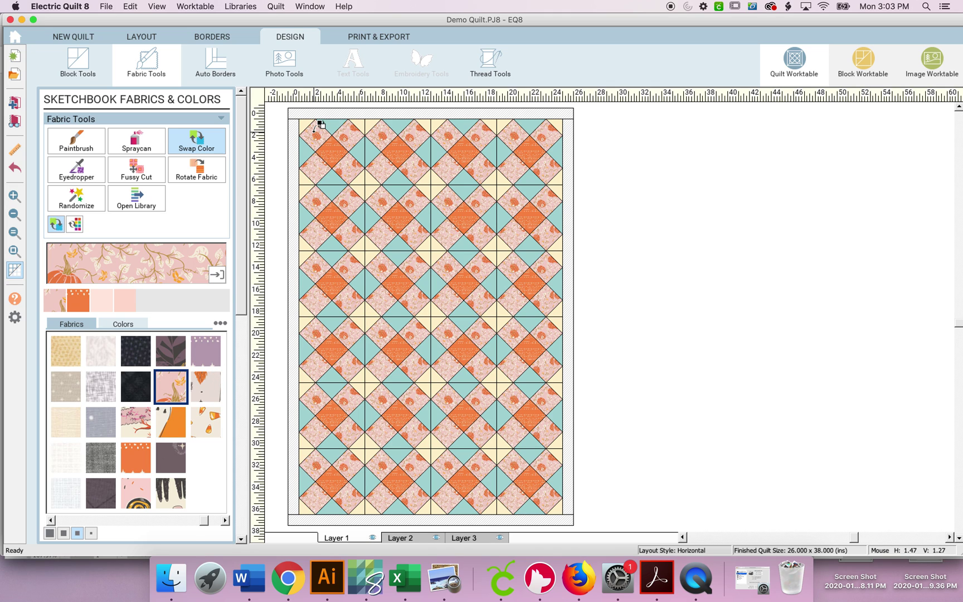
click(206, 422)
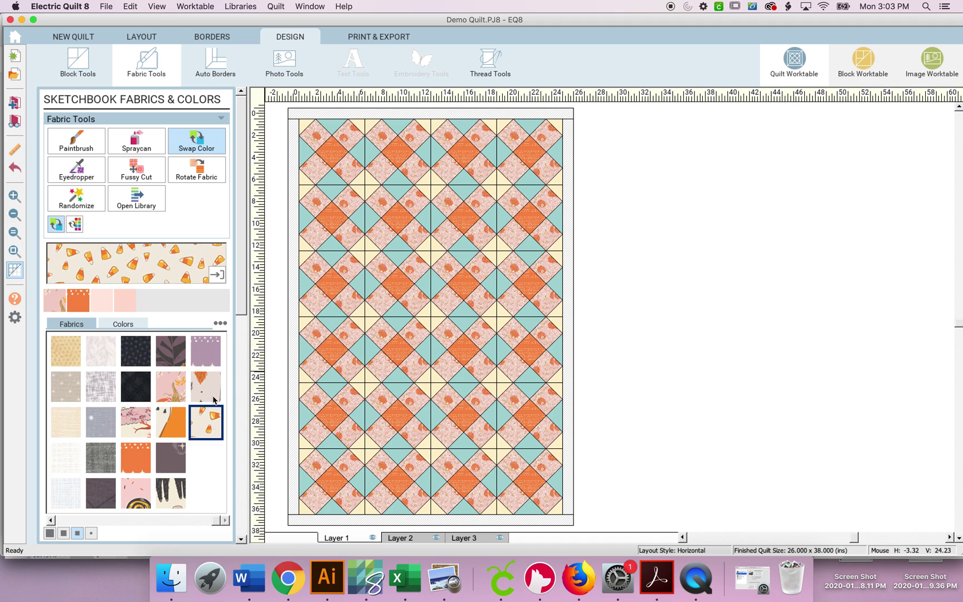
click(311, 136)
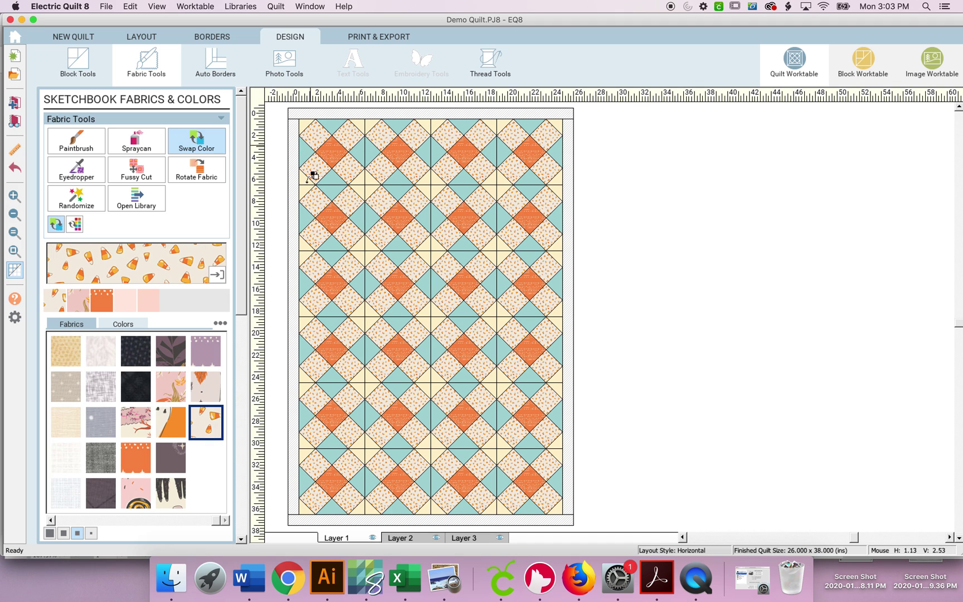
Turn the light teal patches dark navy and the cream background pale pink.
click(138, 392)
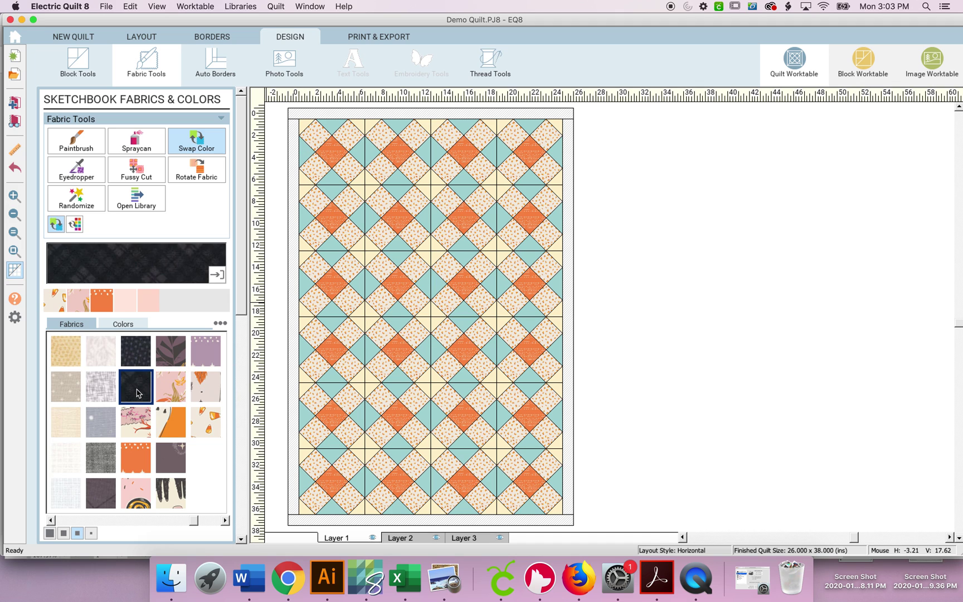
click(337, 175)
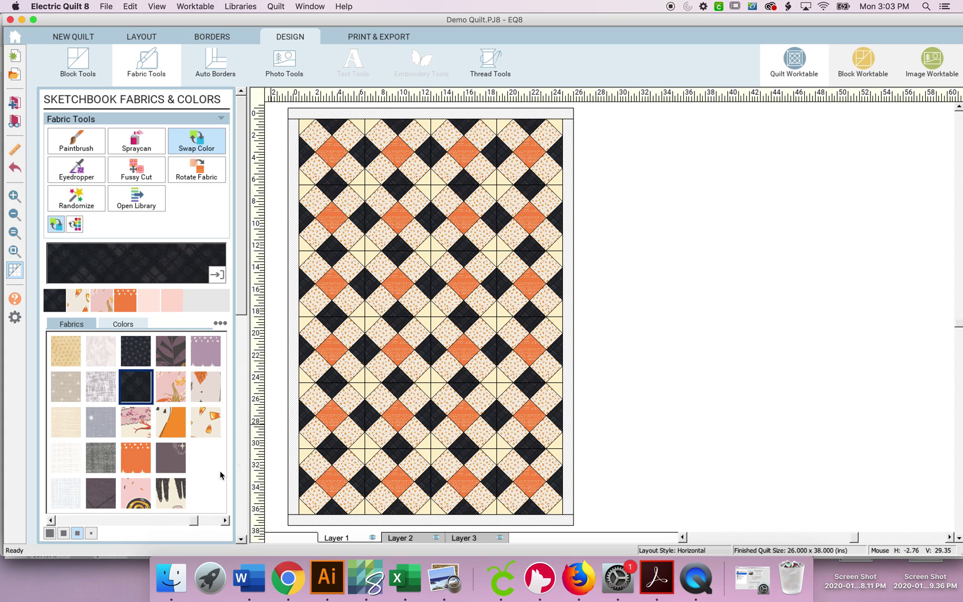
click(137, 326)
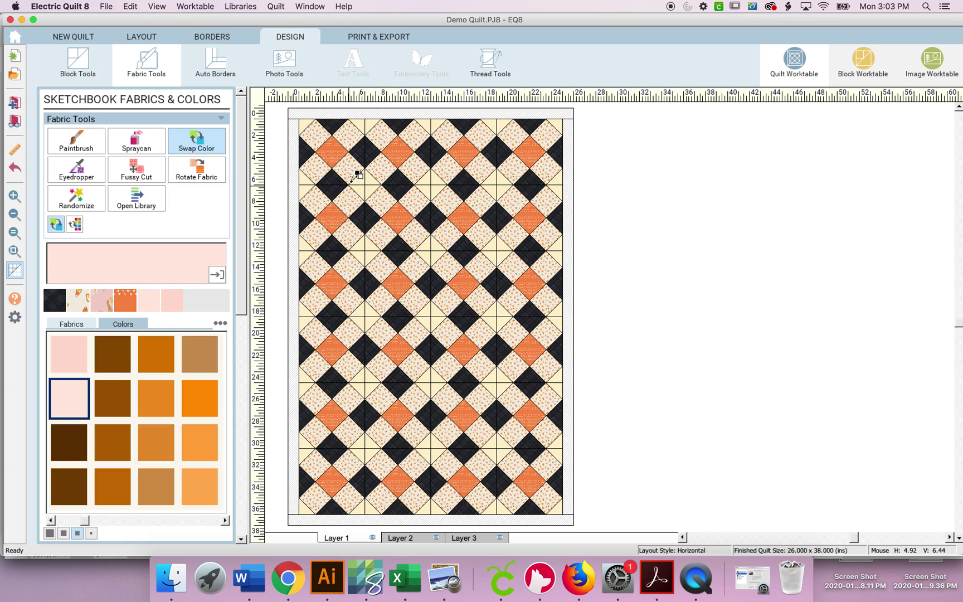
click(366, 174)
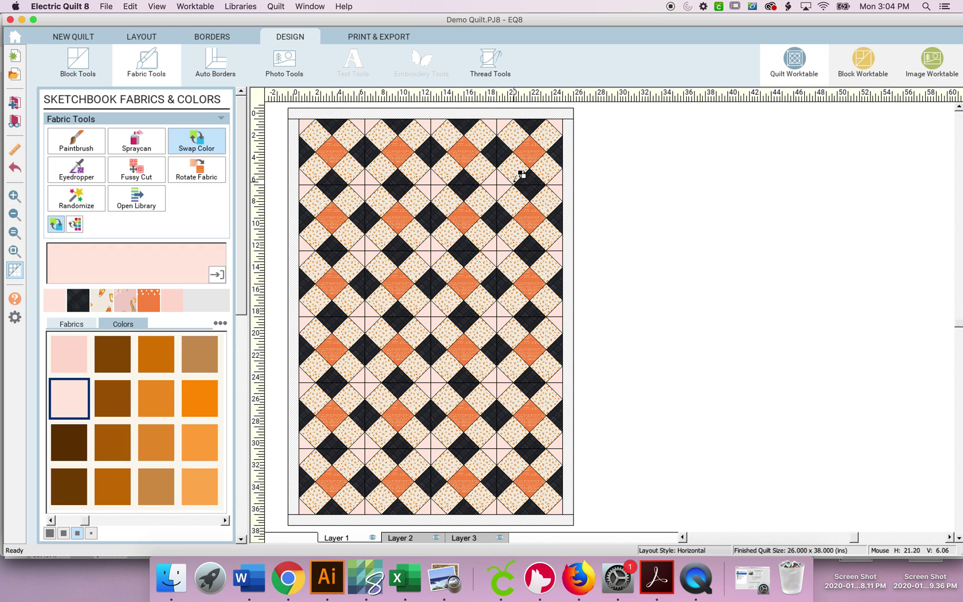
click(106, 6)
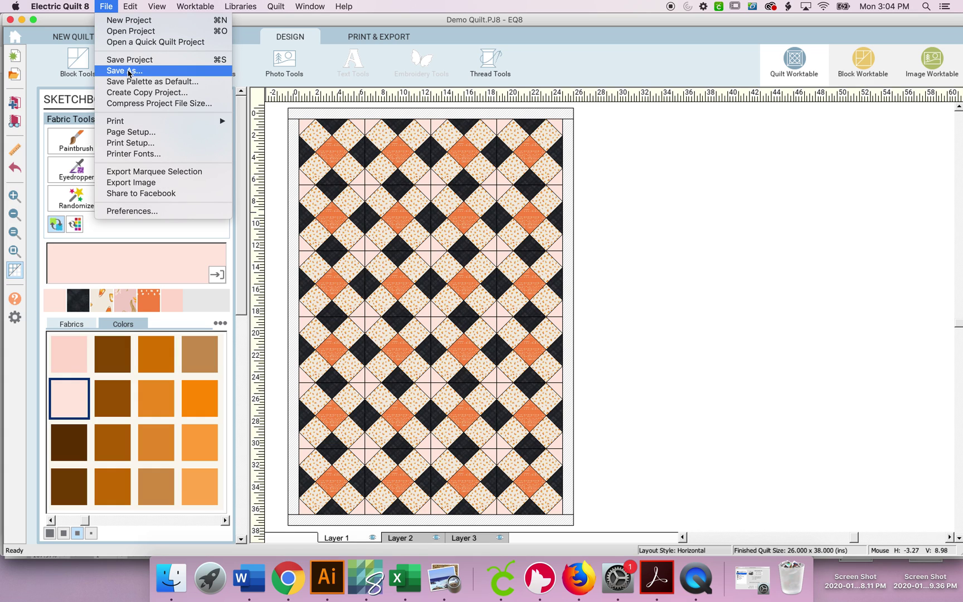
click(588, 173)
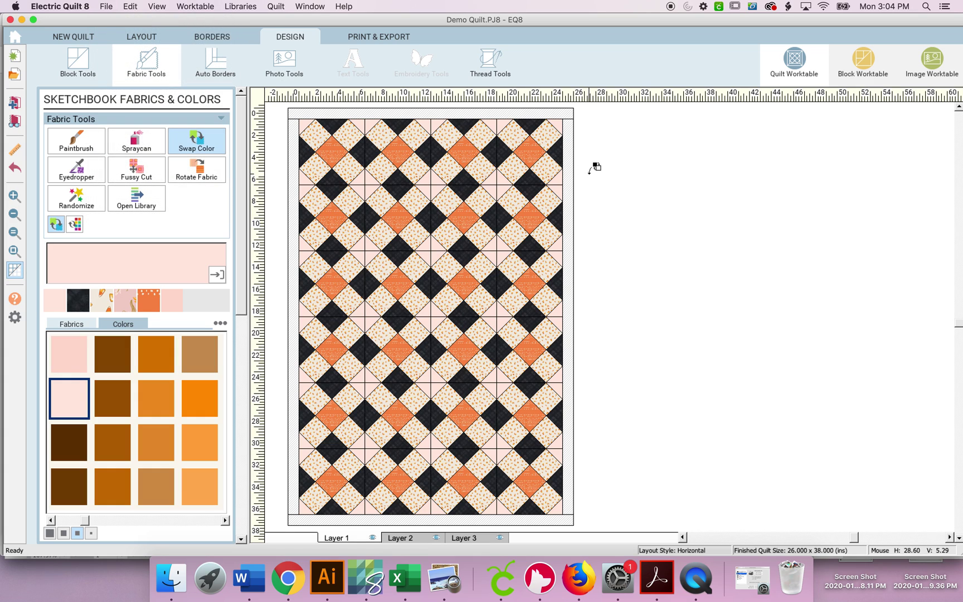
click(103, 7)
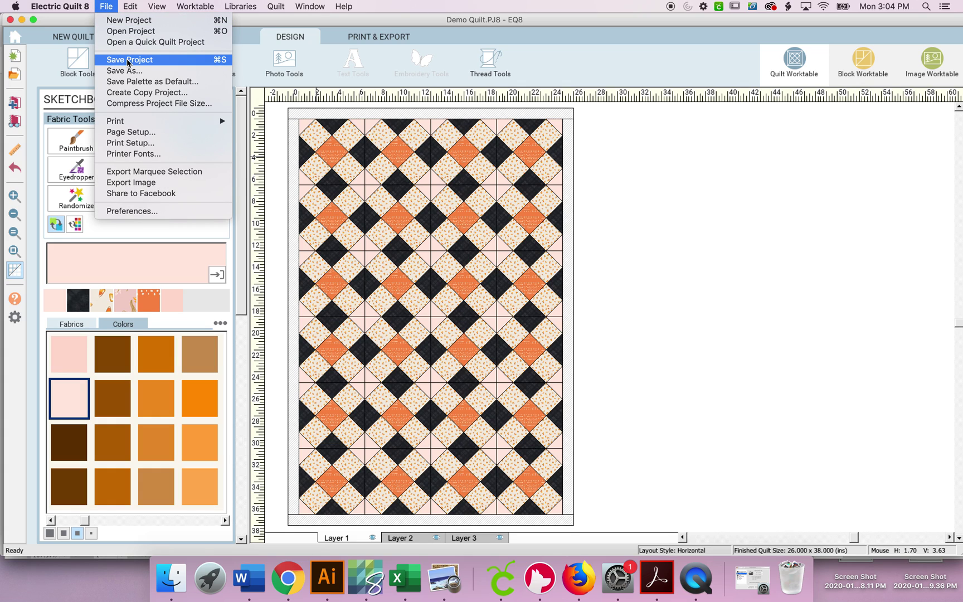
Recolour all black patches with the grey bat fabric.
click(602, 203)
click(84, 325)
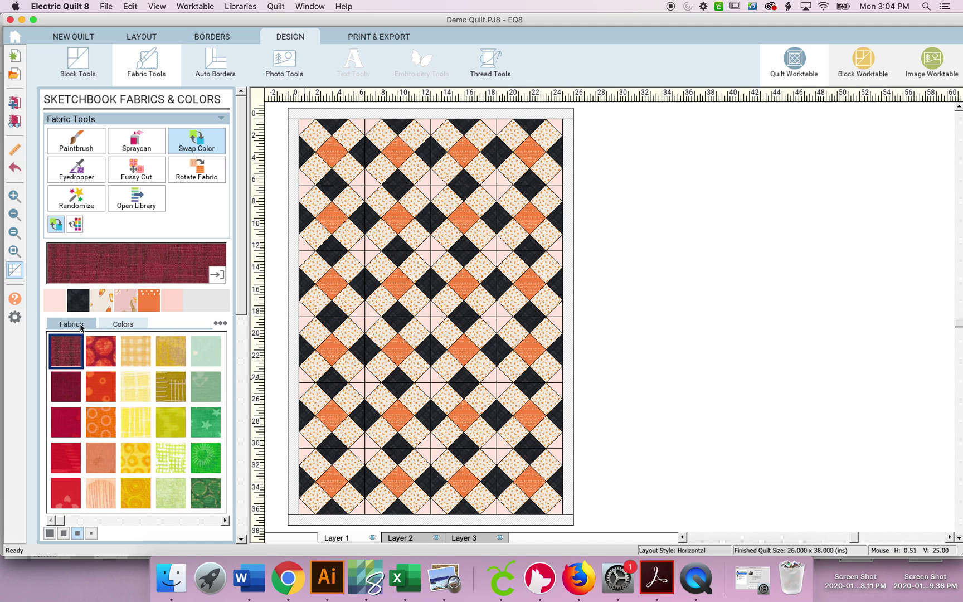
drag(61, 523, 214, 509)
click(175, 460)
click(337, 241)
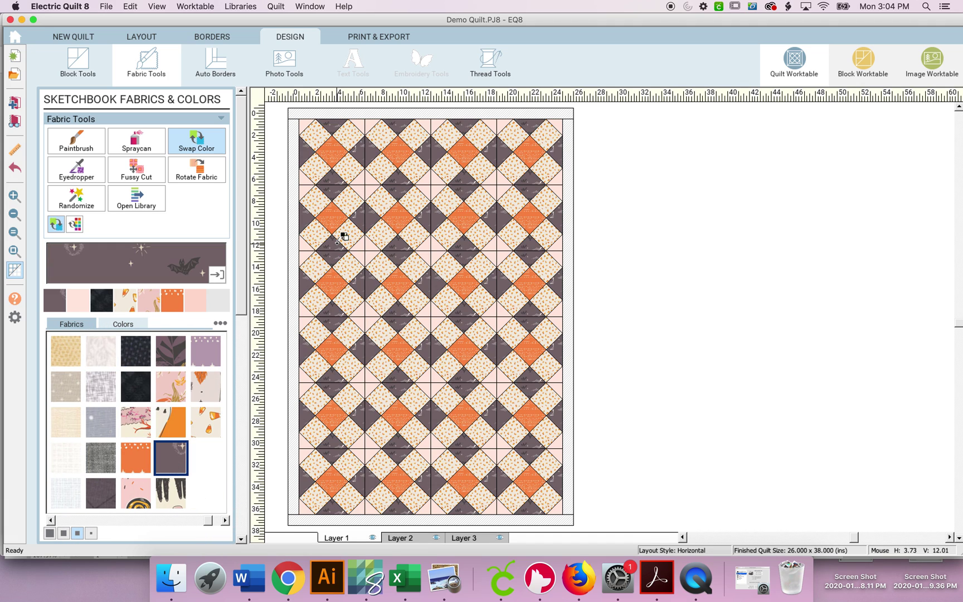
Swap the cream patches to the dark leaf fabric, undoing a trial arrow print.
click(205, 386)
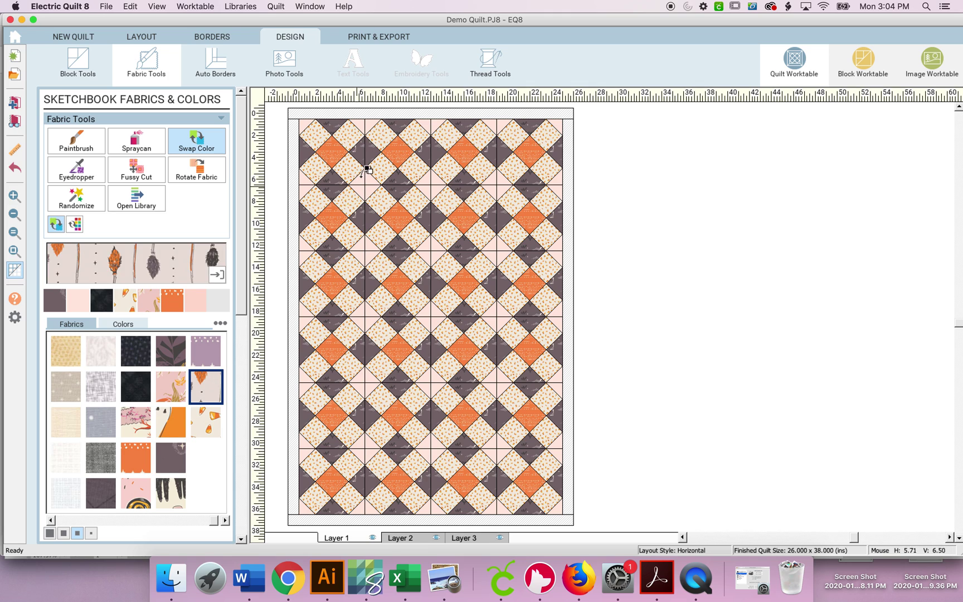
click(322, 195)
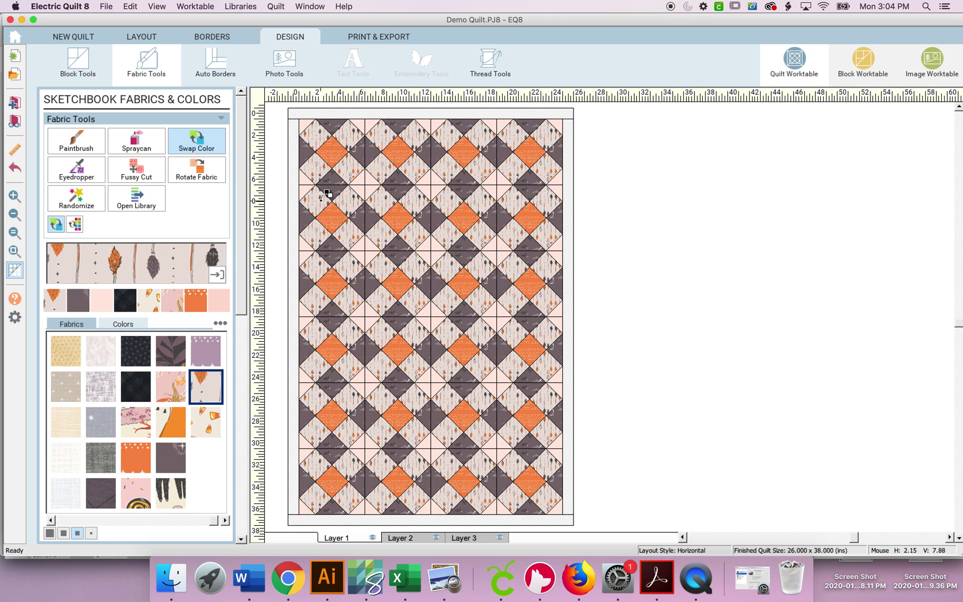
key(super+z)
click(170, 351)
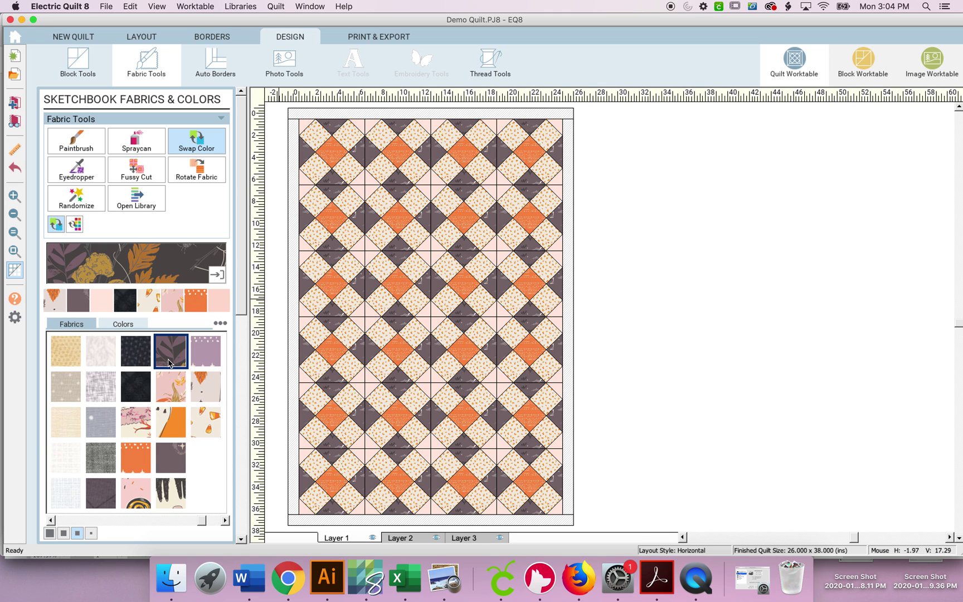
click(321, 195)
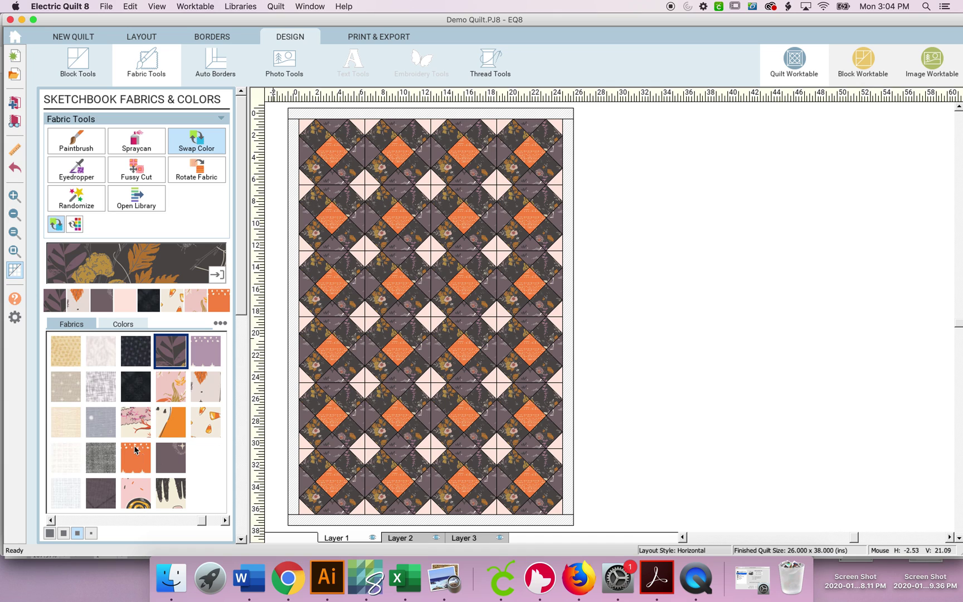
Swap the dark leaf patches to cherry blossom, then all cherry blossom to dark navy.
click(136, 422)
click(343, 306)
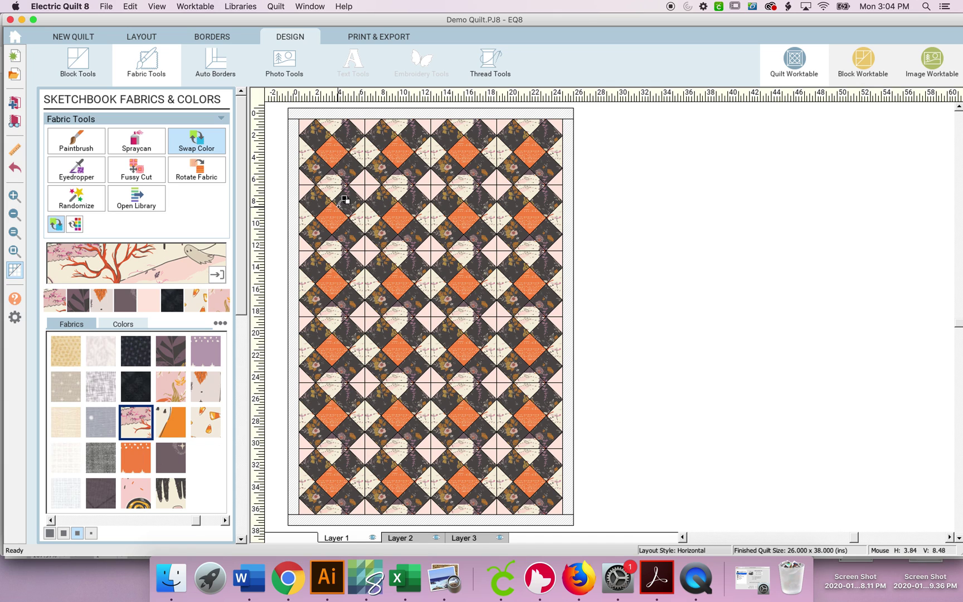
click(136, 351)
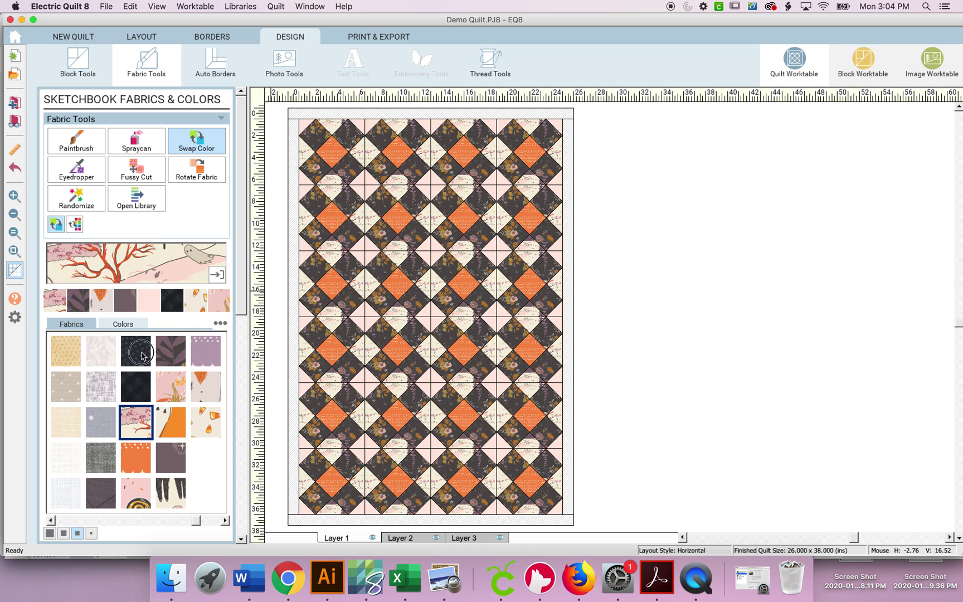
click(312, 273)
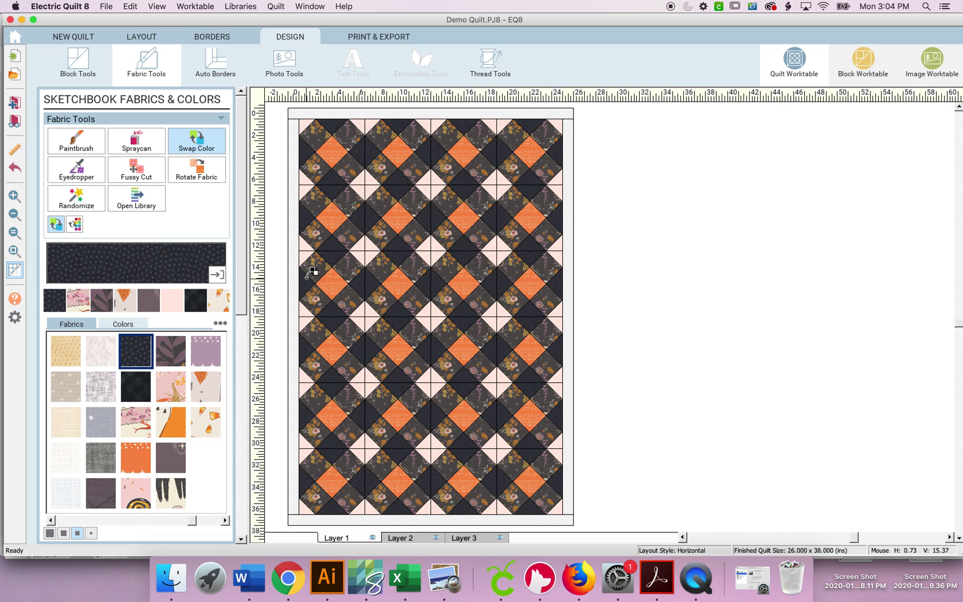
click(106, 7)
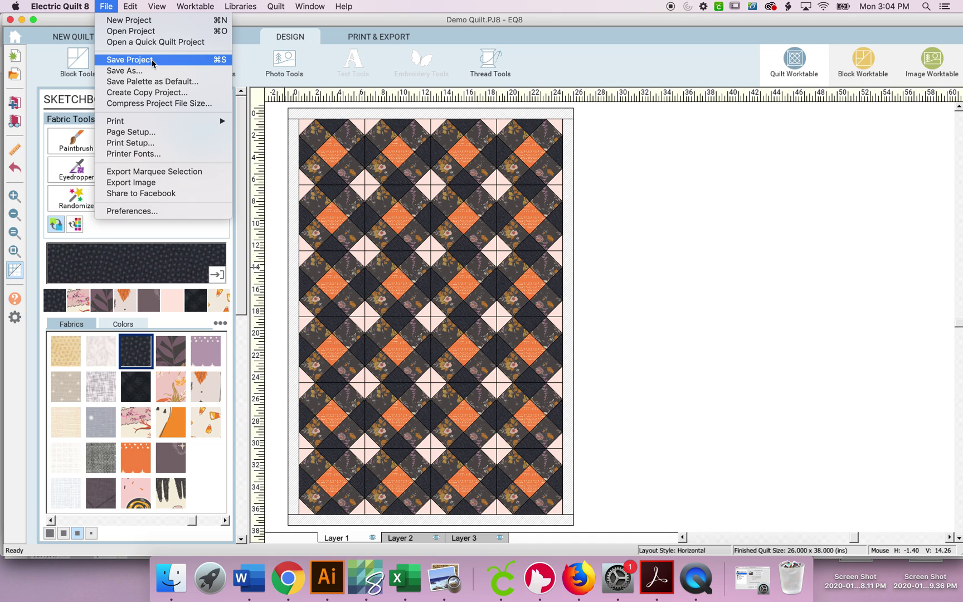
Open X Marks Ombre.PJ8 from recent projects, declining to add the current quilt to the Sketchbook.
click(131, 32)
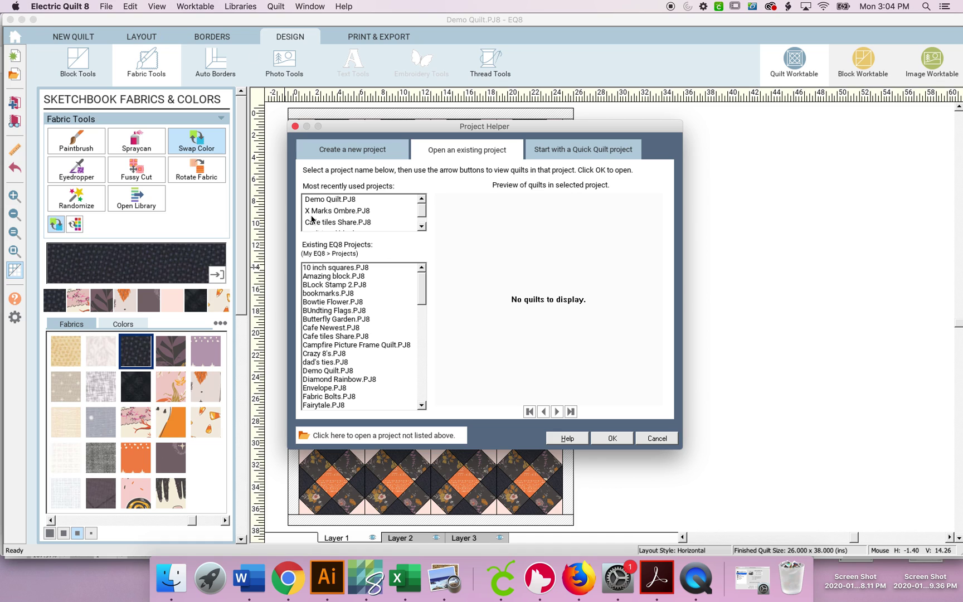
click(337, 212)
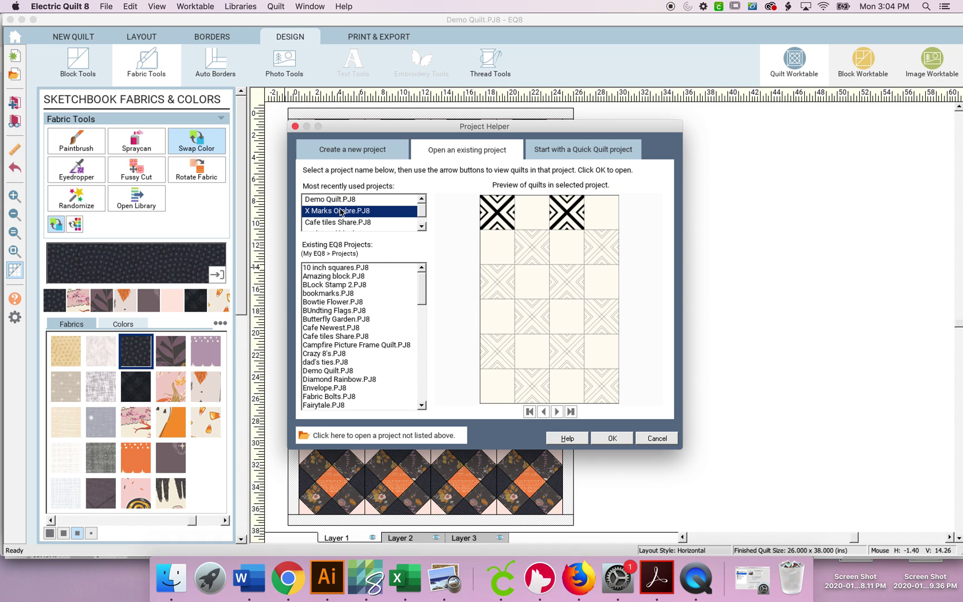
click(616, 440)
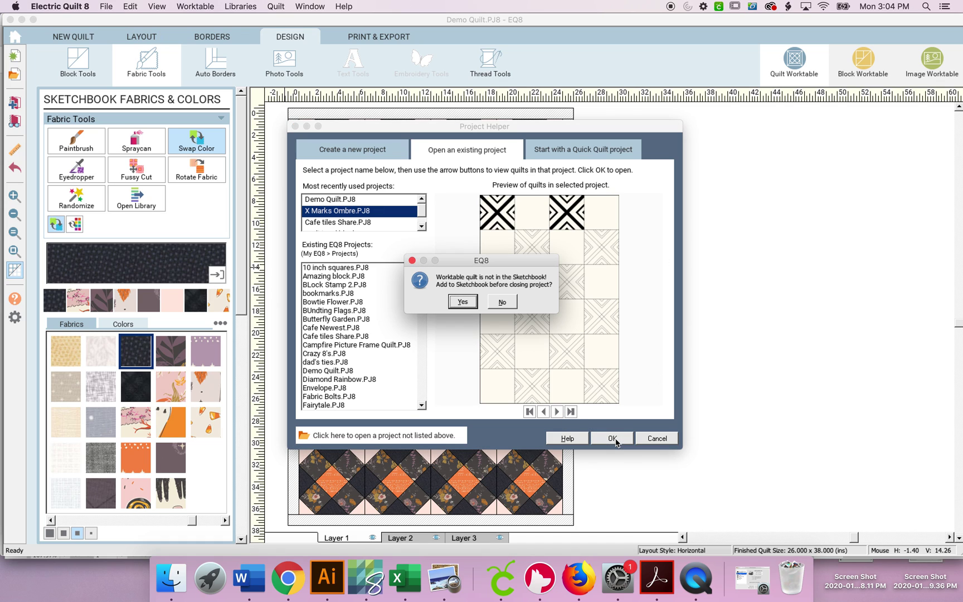
click(512, 303)
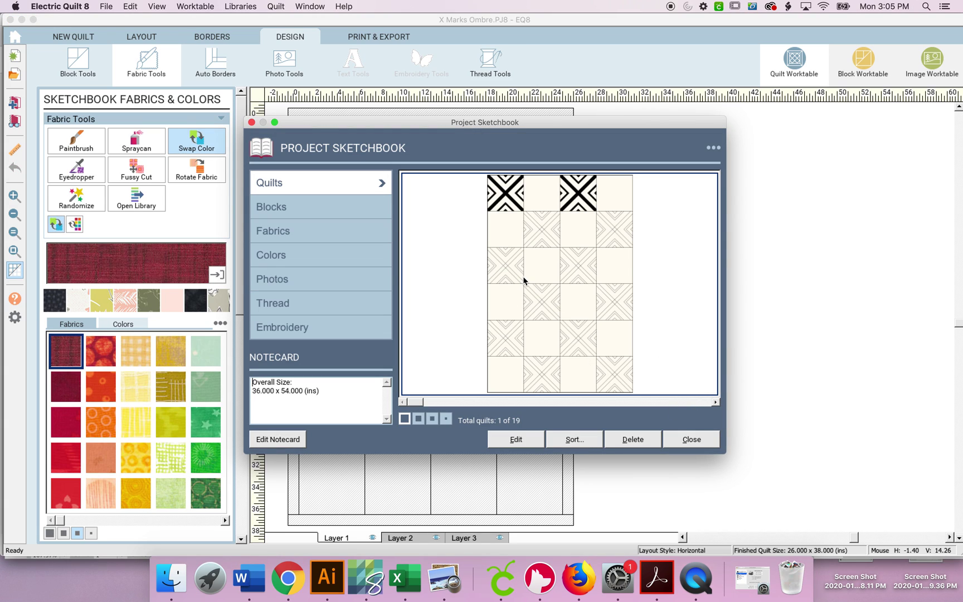
Browse the saved quilts to quilt 17 of 19, the multicolour X, and load it for editing.
click(716, 402)
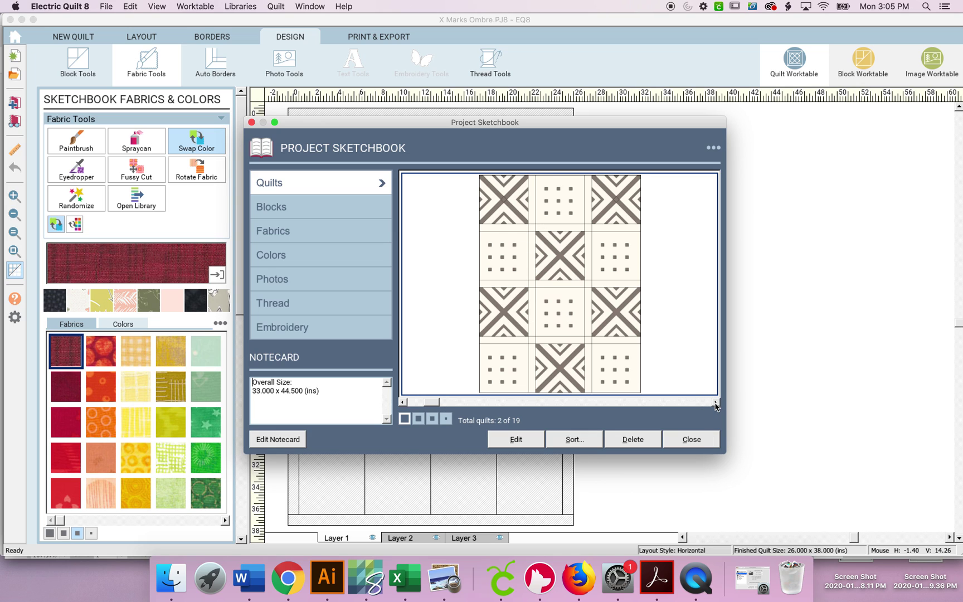
click(717, 402)
click(716, 402)
click(717, 403)
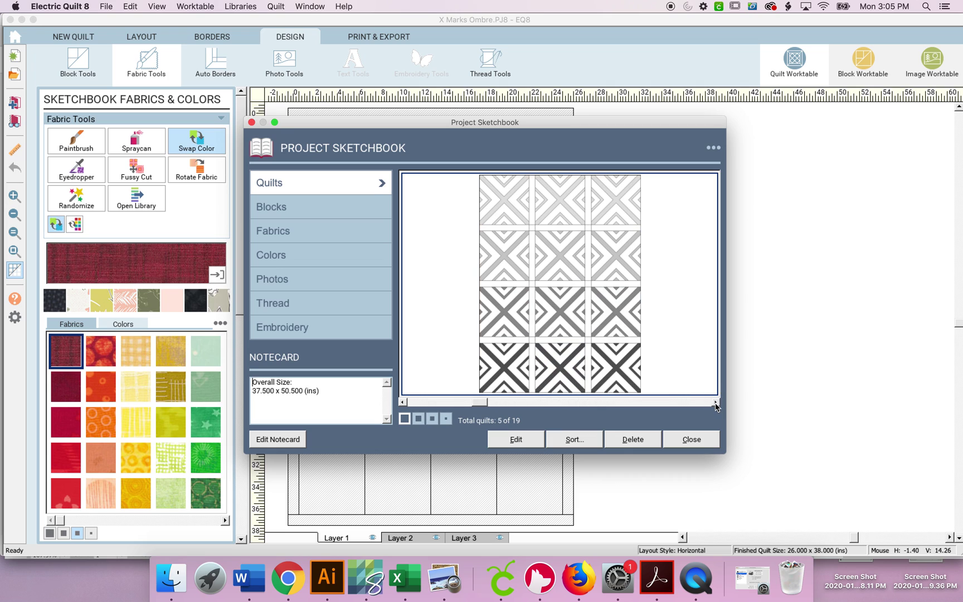
click(717, 403)
click(716, 402)
click(716, 402)
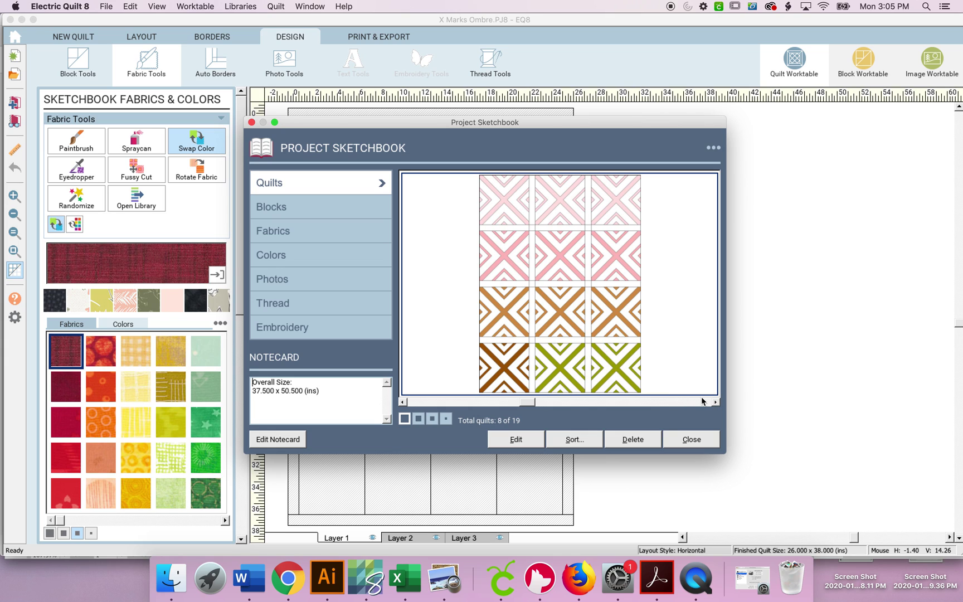
click(717, 403)
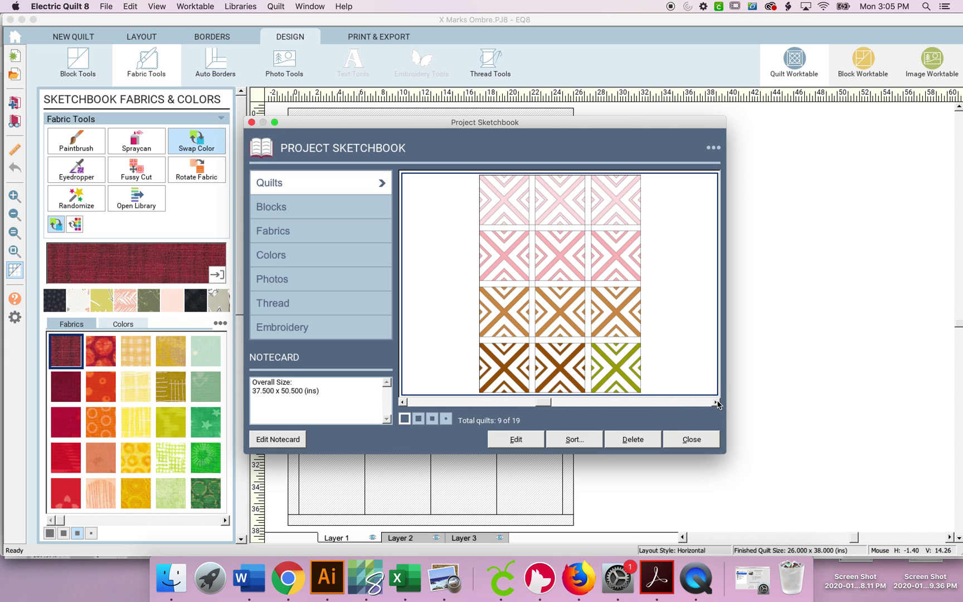
click(717, 403)
click(717, 402)
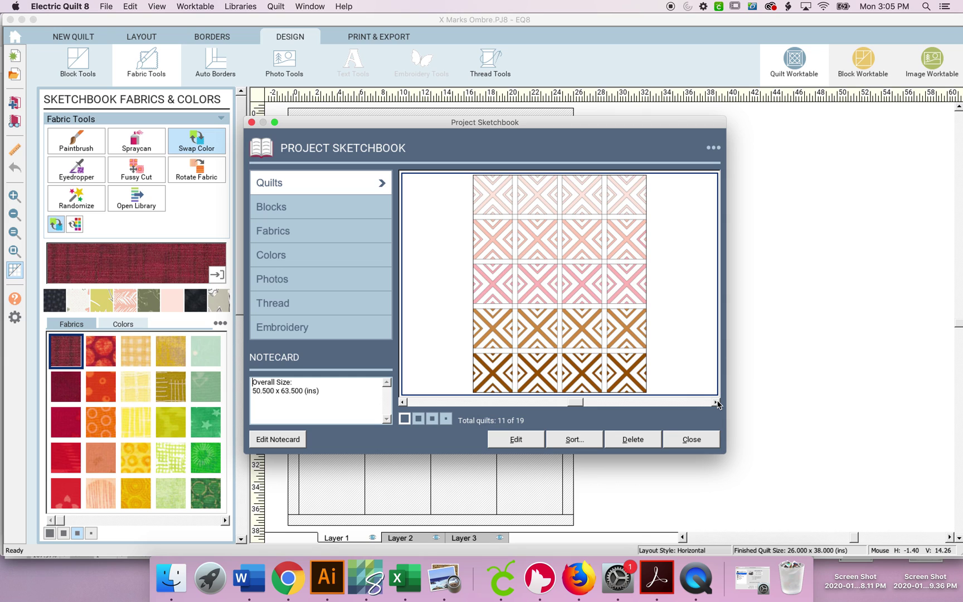
click(717, 402)
click(716, 402)
click(717, 402)
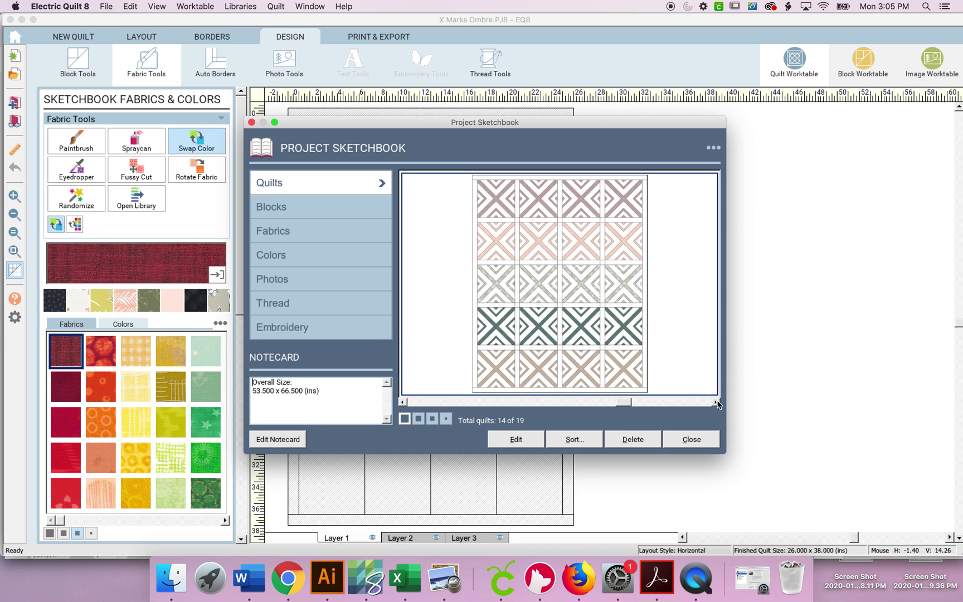
click(716, 402)
click(716, 402)
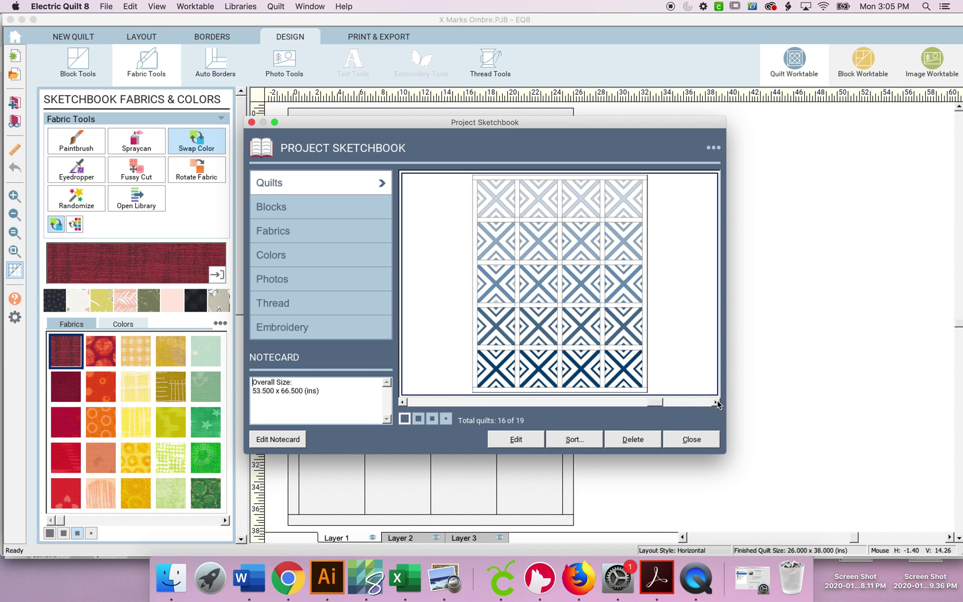
click(716, 402)
click(716, 402)
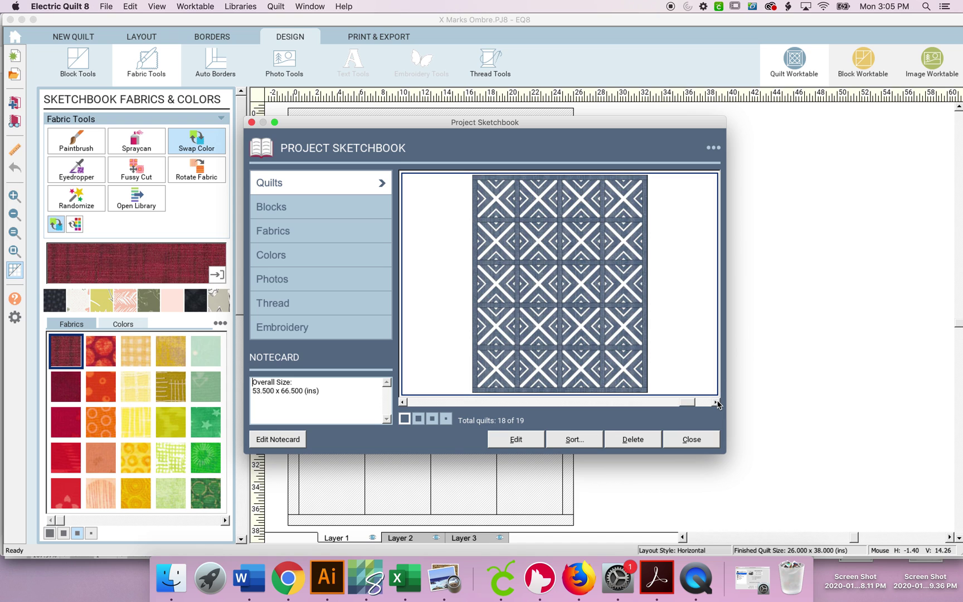
click(402, 402)
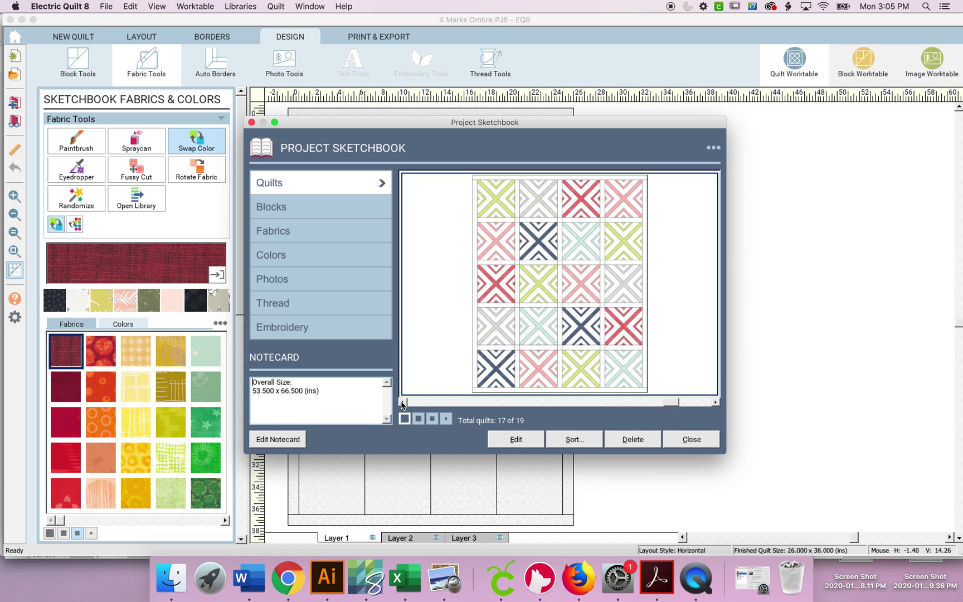
click(519, 445)
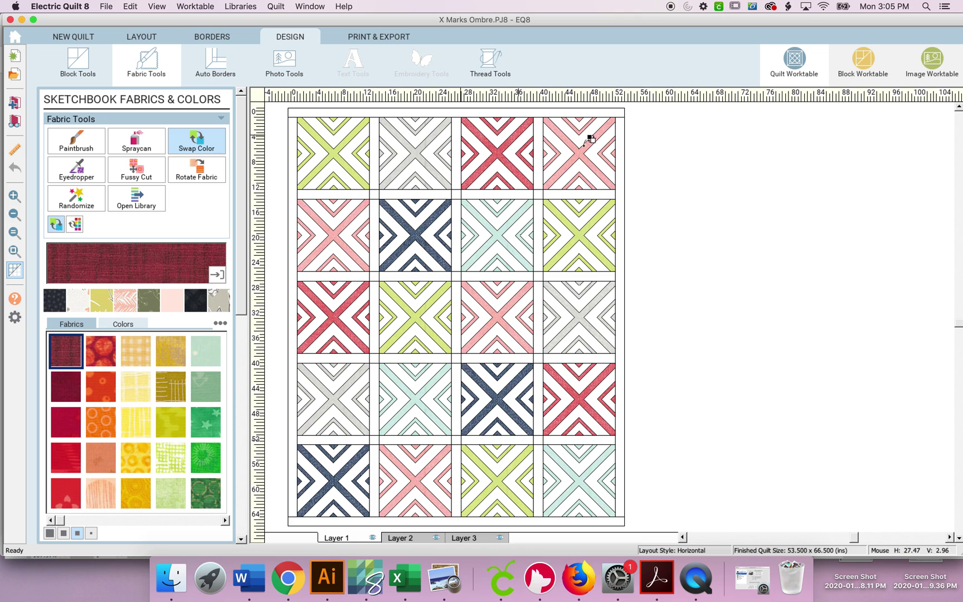
Glance at the colour and fabric swatches, then move to the Block Worktable's empty 8 x 8 inch block.
click(127, 323)
click(79, 323)
drag(62, 520, 217, 520)
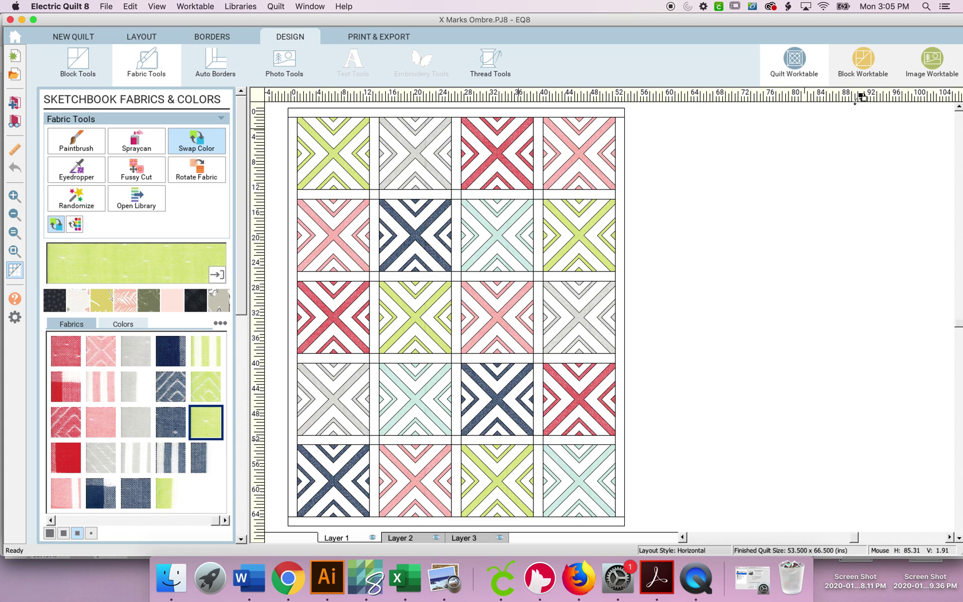
click(863, 61)
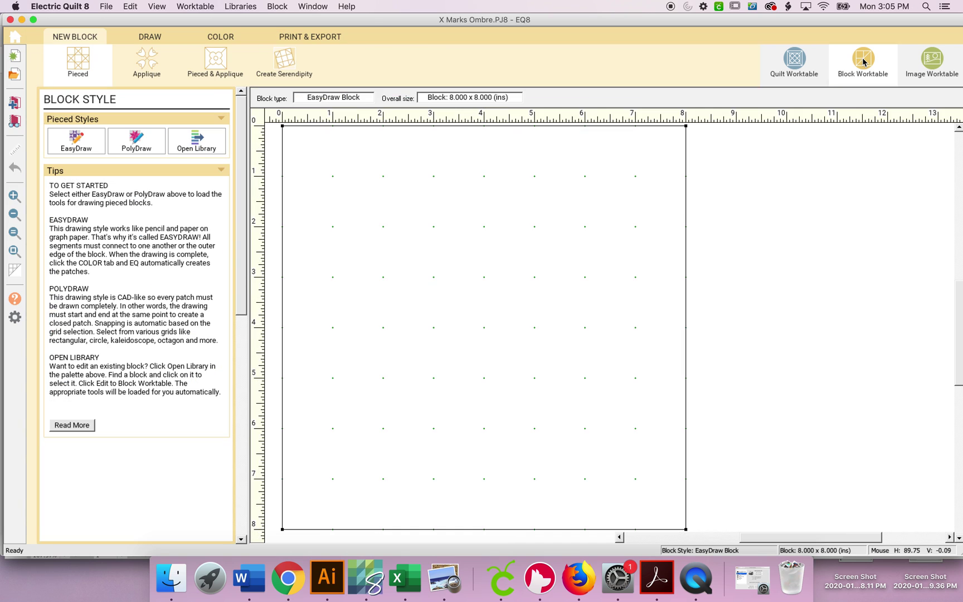
Start an EasyDraw pieced block and set the horizontal snap spacing to 8.
click(78, 144)
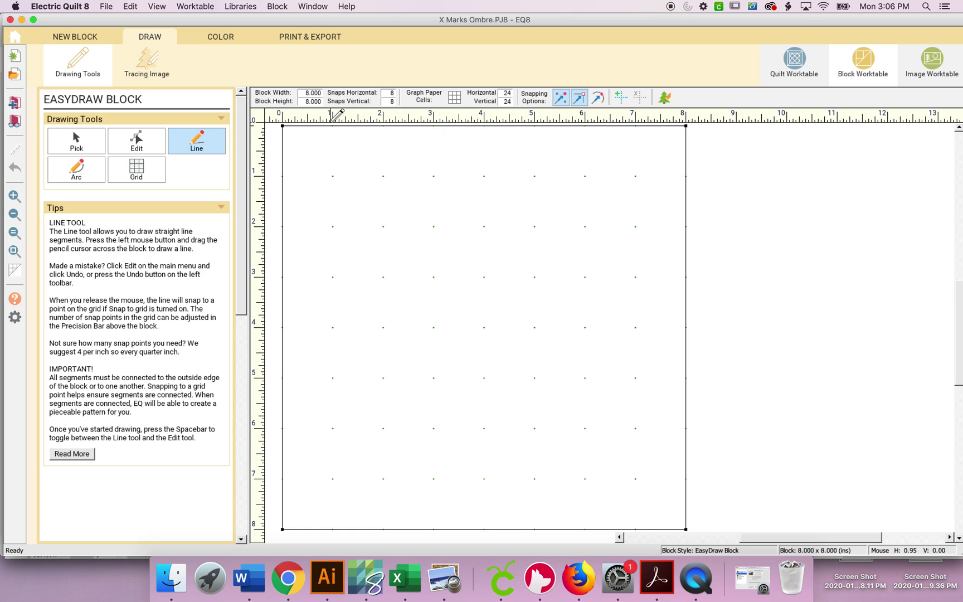
click(389, 92)
text(8)
key(Return)
Draw a long diagonal plus lines from the top-right corner and the centre to the right edge.
mouse_move(282, 126)
mouse_down()
mouse_move(448, 262)
mouse_move(688, 530)
mouse_up()
drag(686, 126, 484, 126)
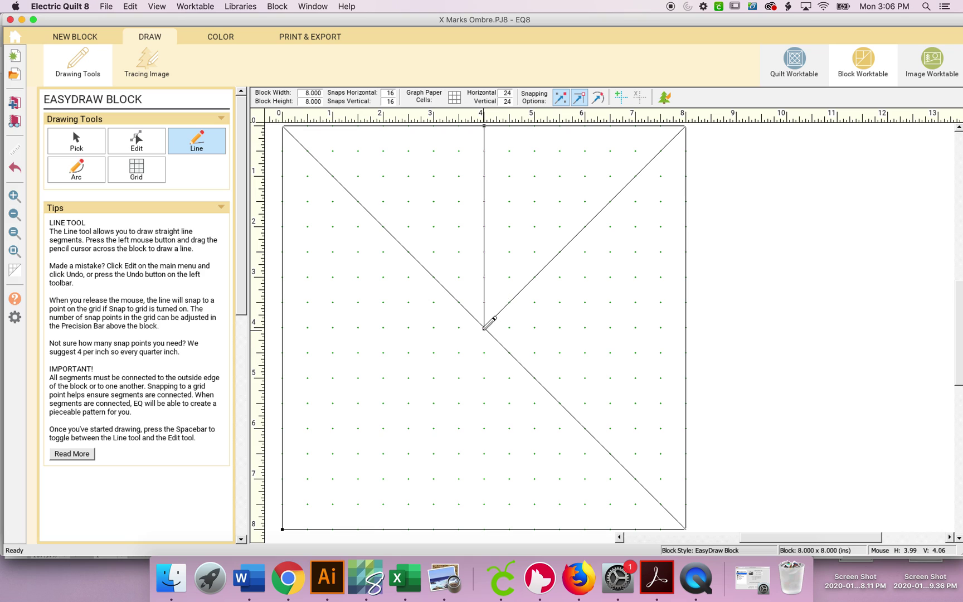
drag(485, 327, 686, 328)
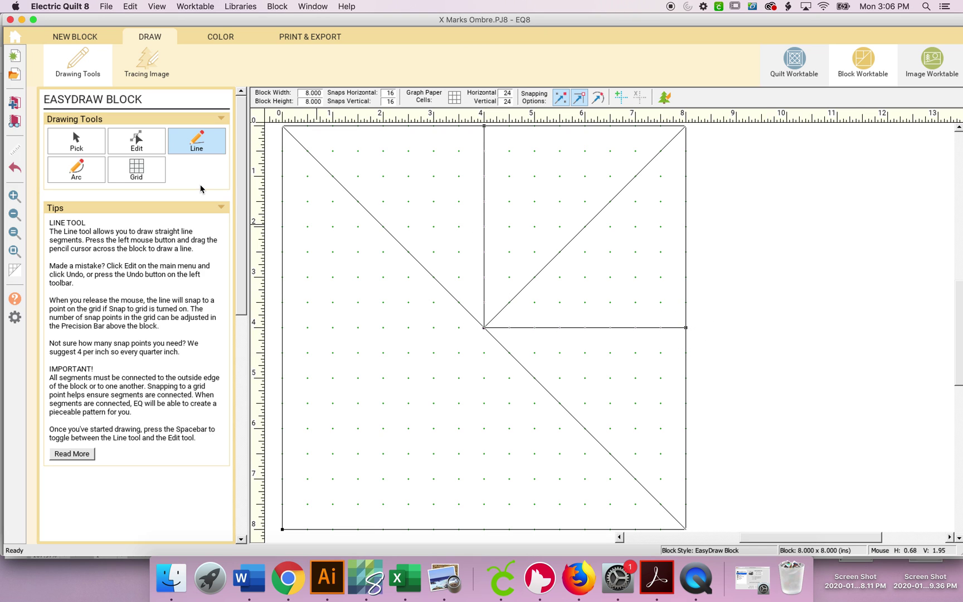
Select and delete each drawn line until the block is empty.
click(76, 144)
click(483, 156)
key(Delete)
click(606, 208)
key(Delete)
click(663, 328)
key(Delete)
click(527, 375)
key(Delete)
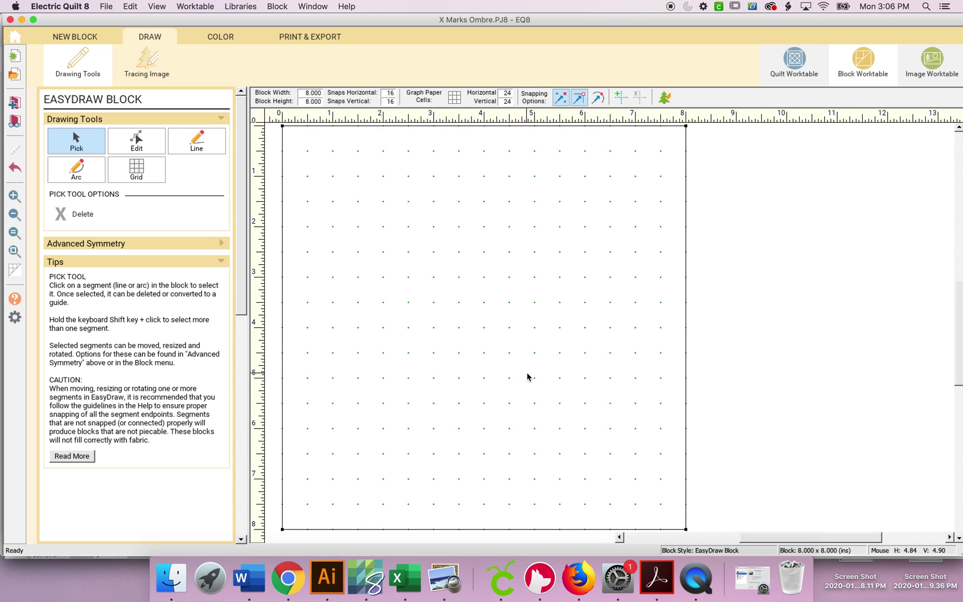
Save the X Marks Ombre project, return to the quilt worktable, and list the Sketchbook blocks.
click(106, 8)
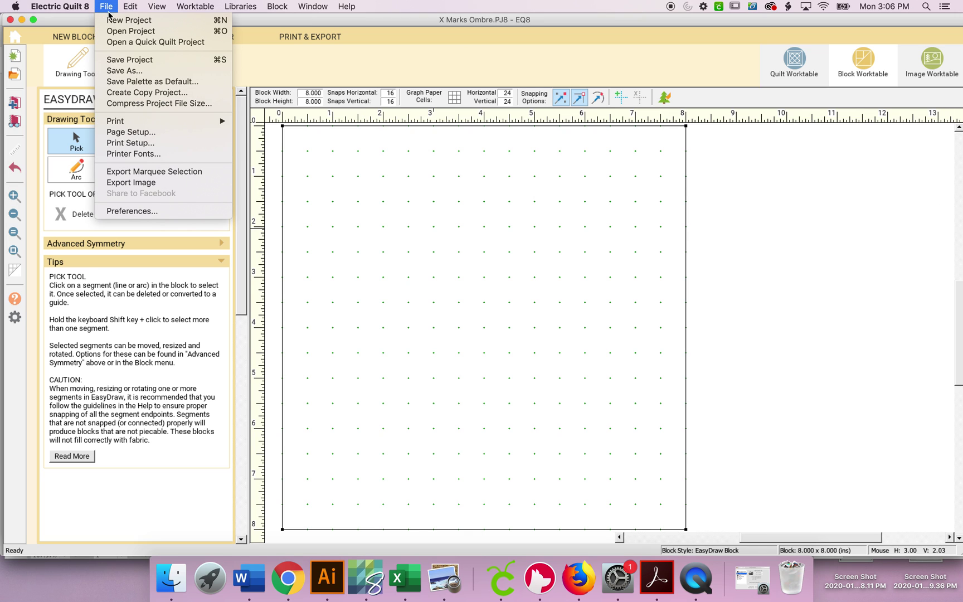
click(130, 59)
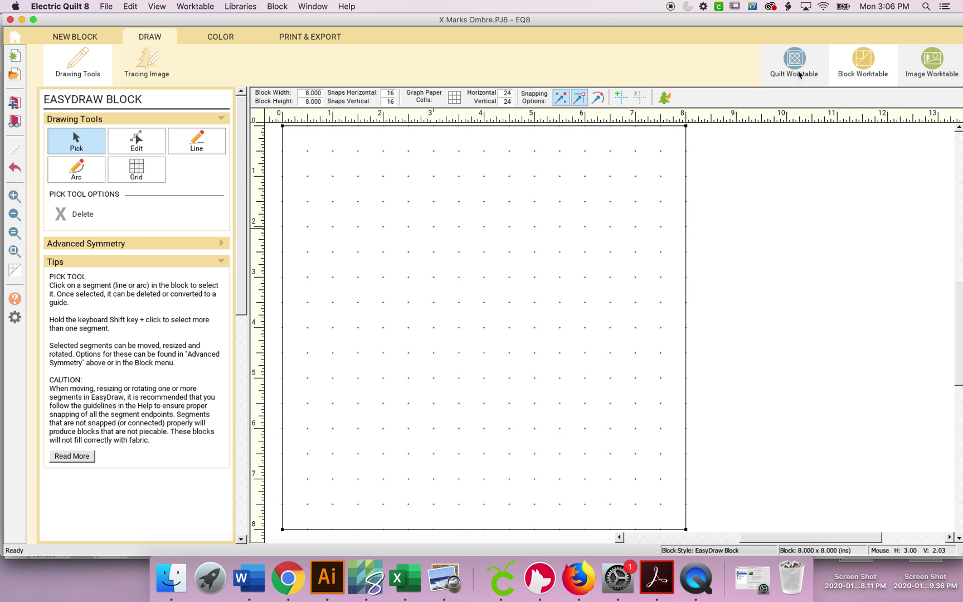
click(797, 70)
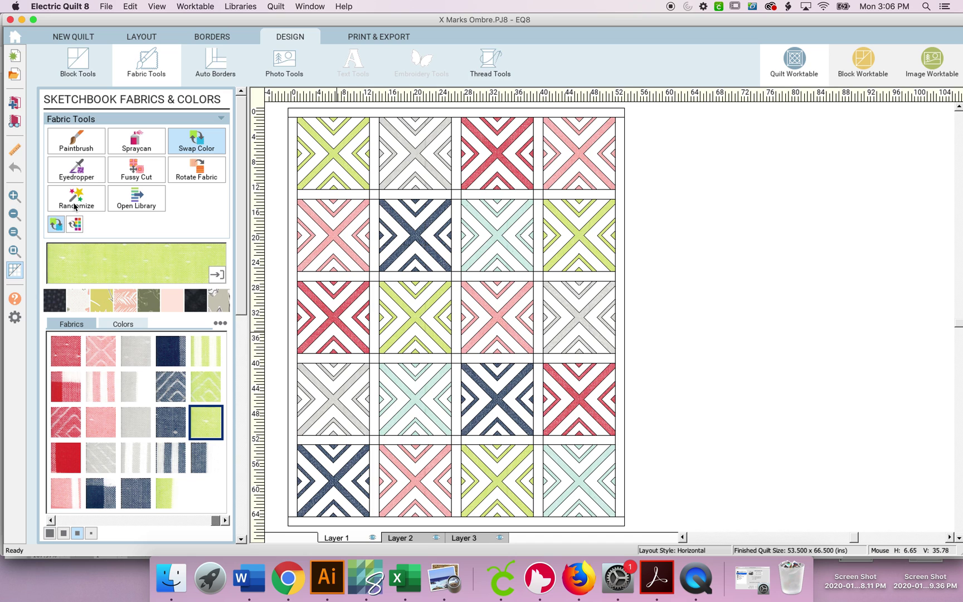
click(80, 67)
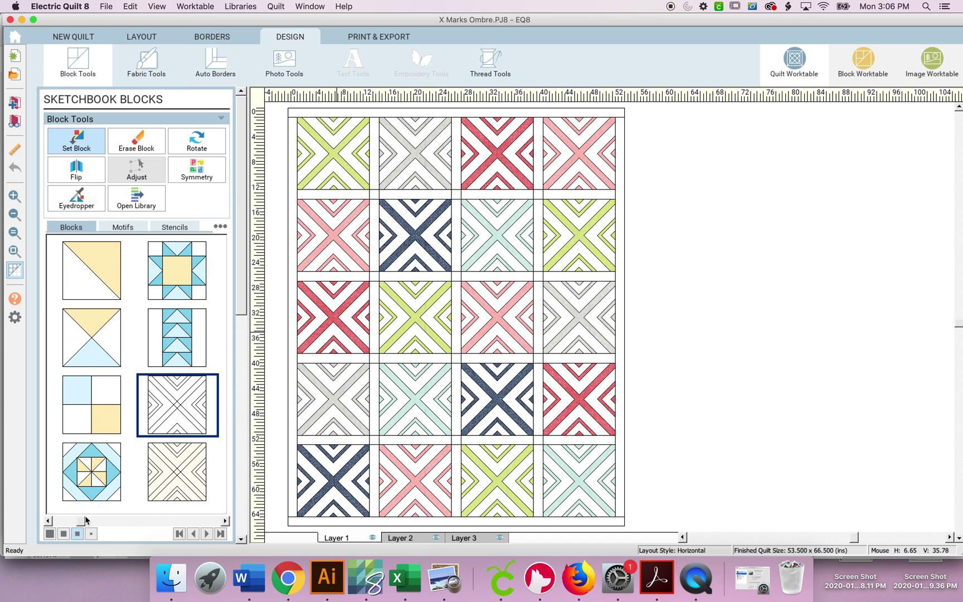
mouse_move(84, 523)
mouse_down()
mouse_move(225, 520)
mouse_move(138, 519)
mouse_up()
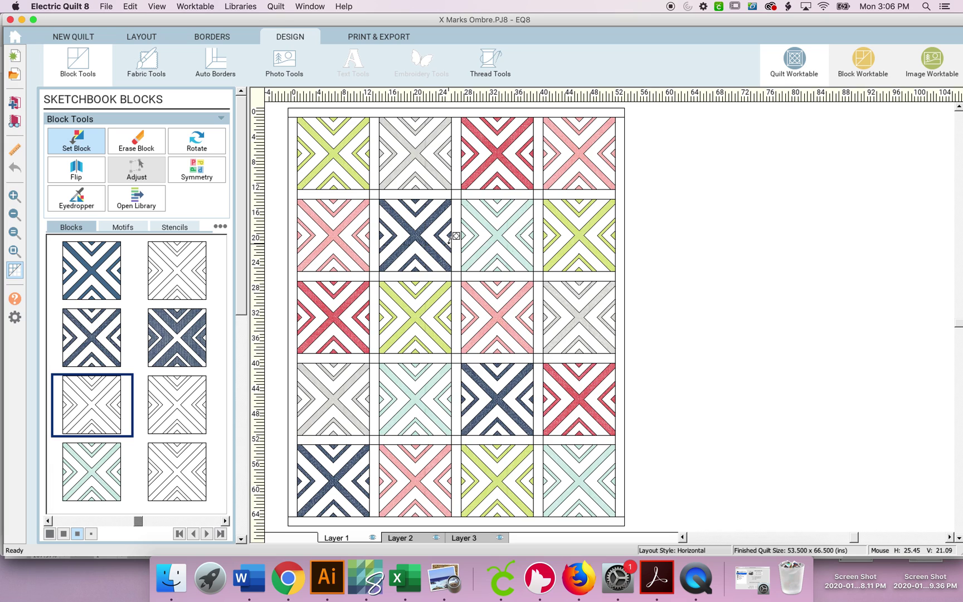
click(149, 39)
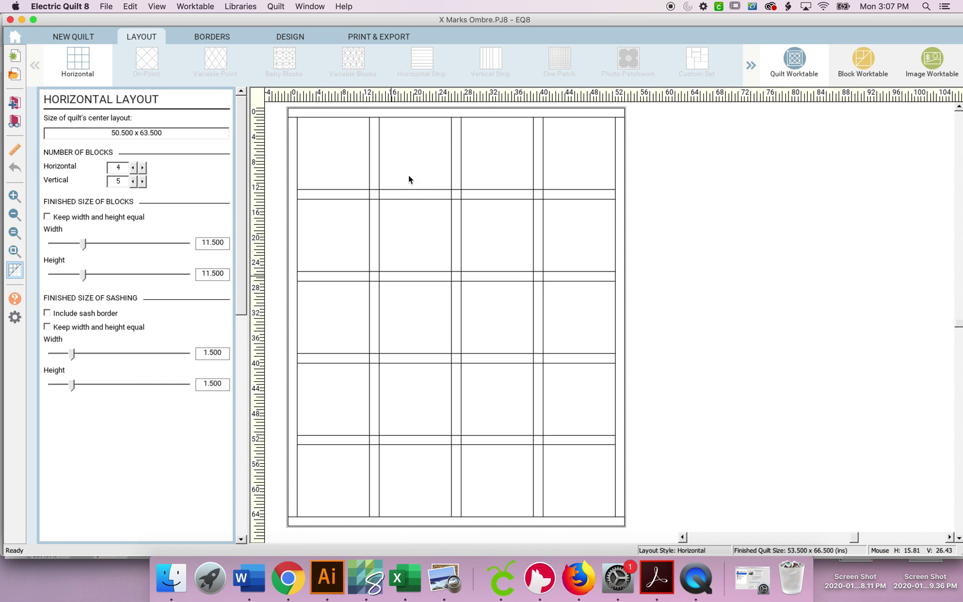
click(306, 37)
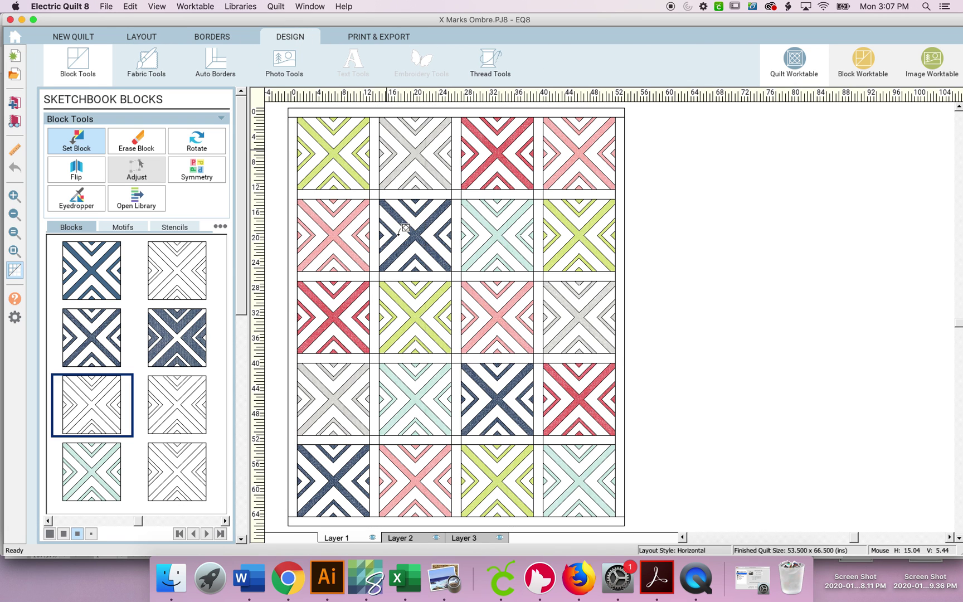